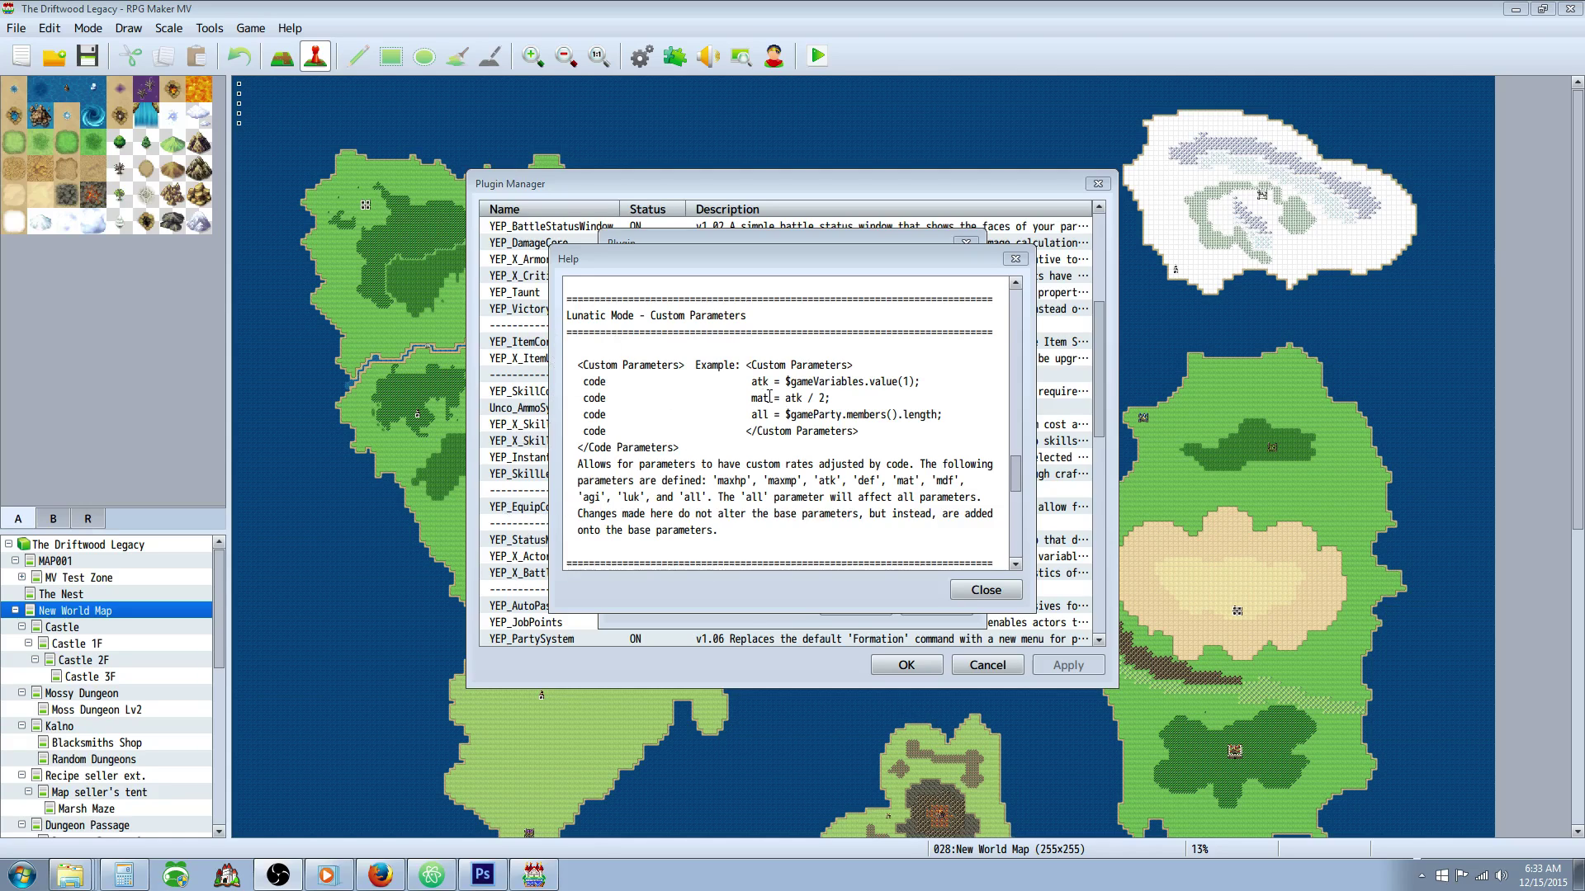
# Step: Study YEP_EquipCore's Custom Parameters help: the atk formula example, the rate explanation and maxhp
pyautogui.click(746, 379)
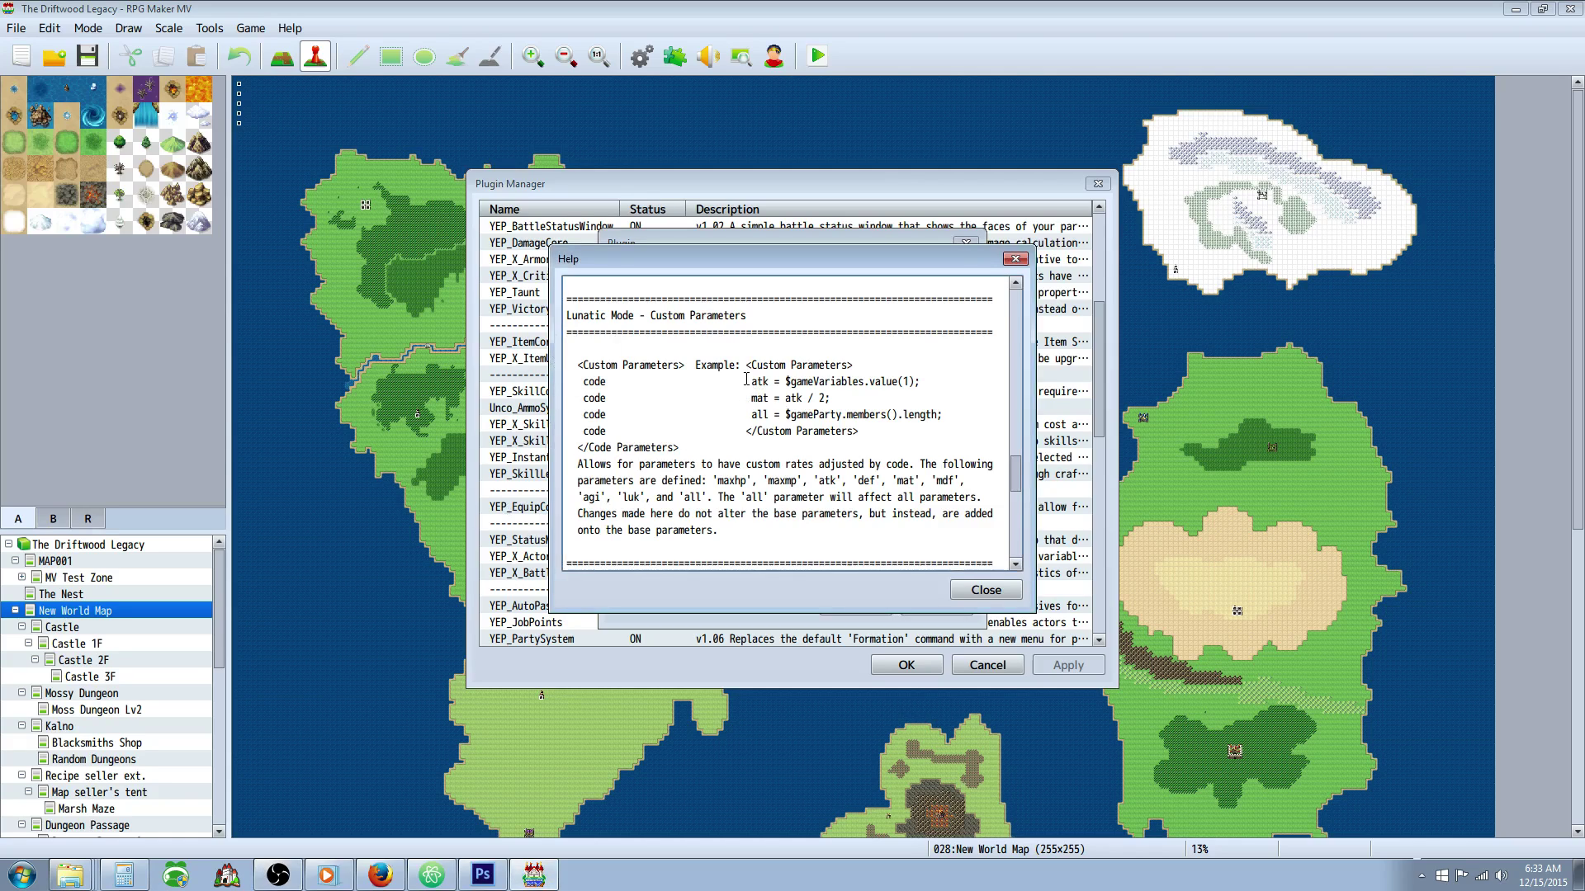
pyautogui.moveTo(763, 382); pyautogui.dragTo(782, 398)
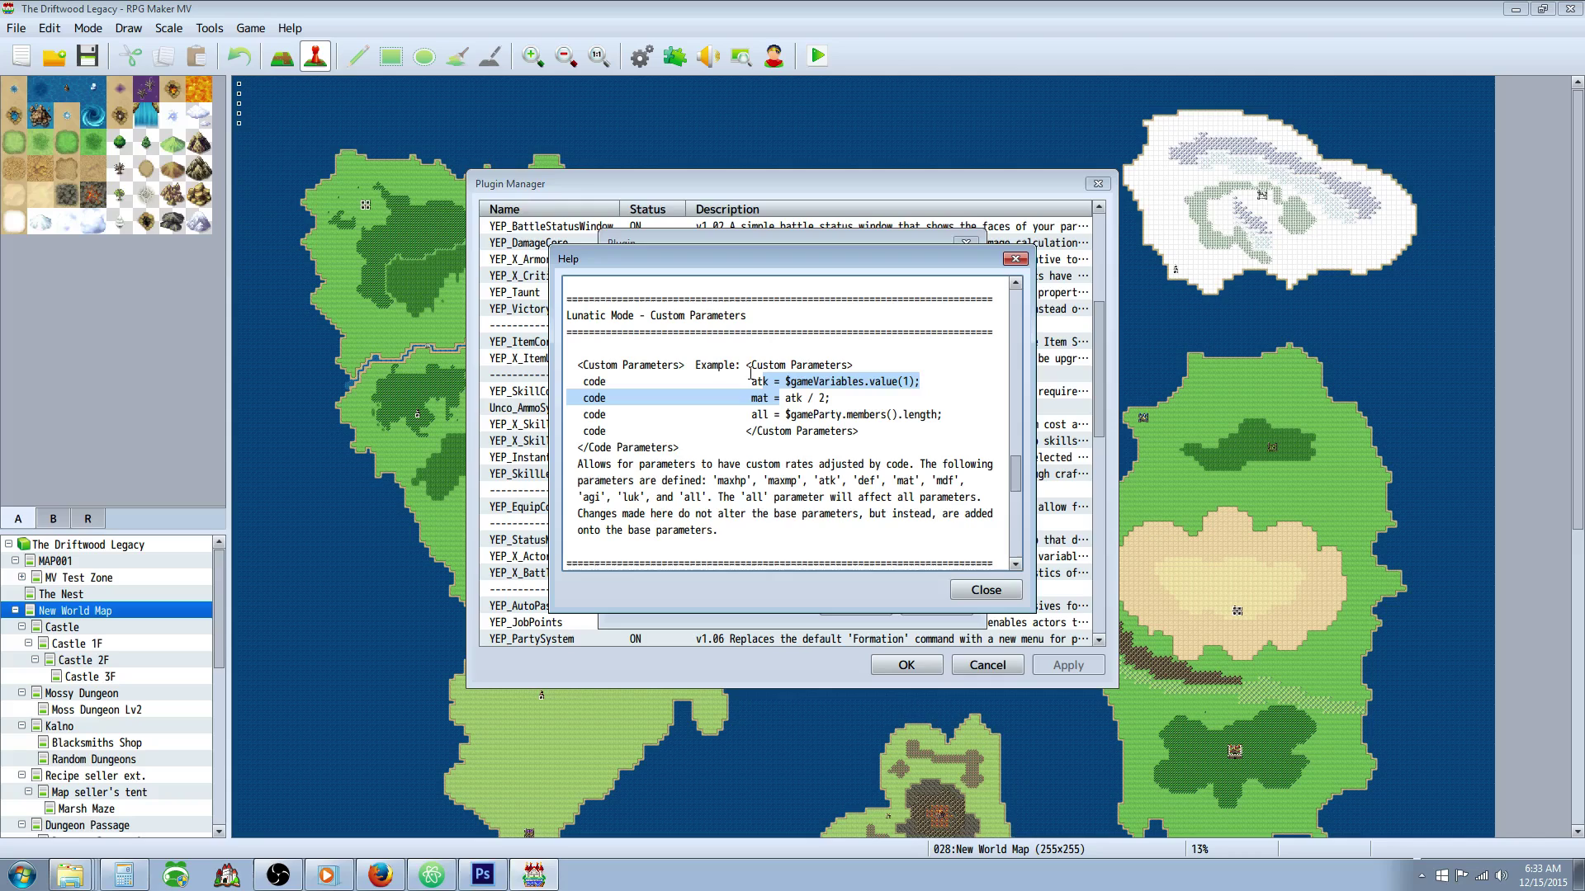
pyautogui.moveTo(673, 365); pyautogui.dragTo(712, 361)
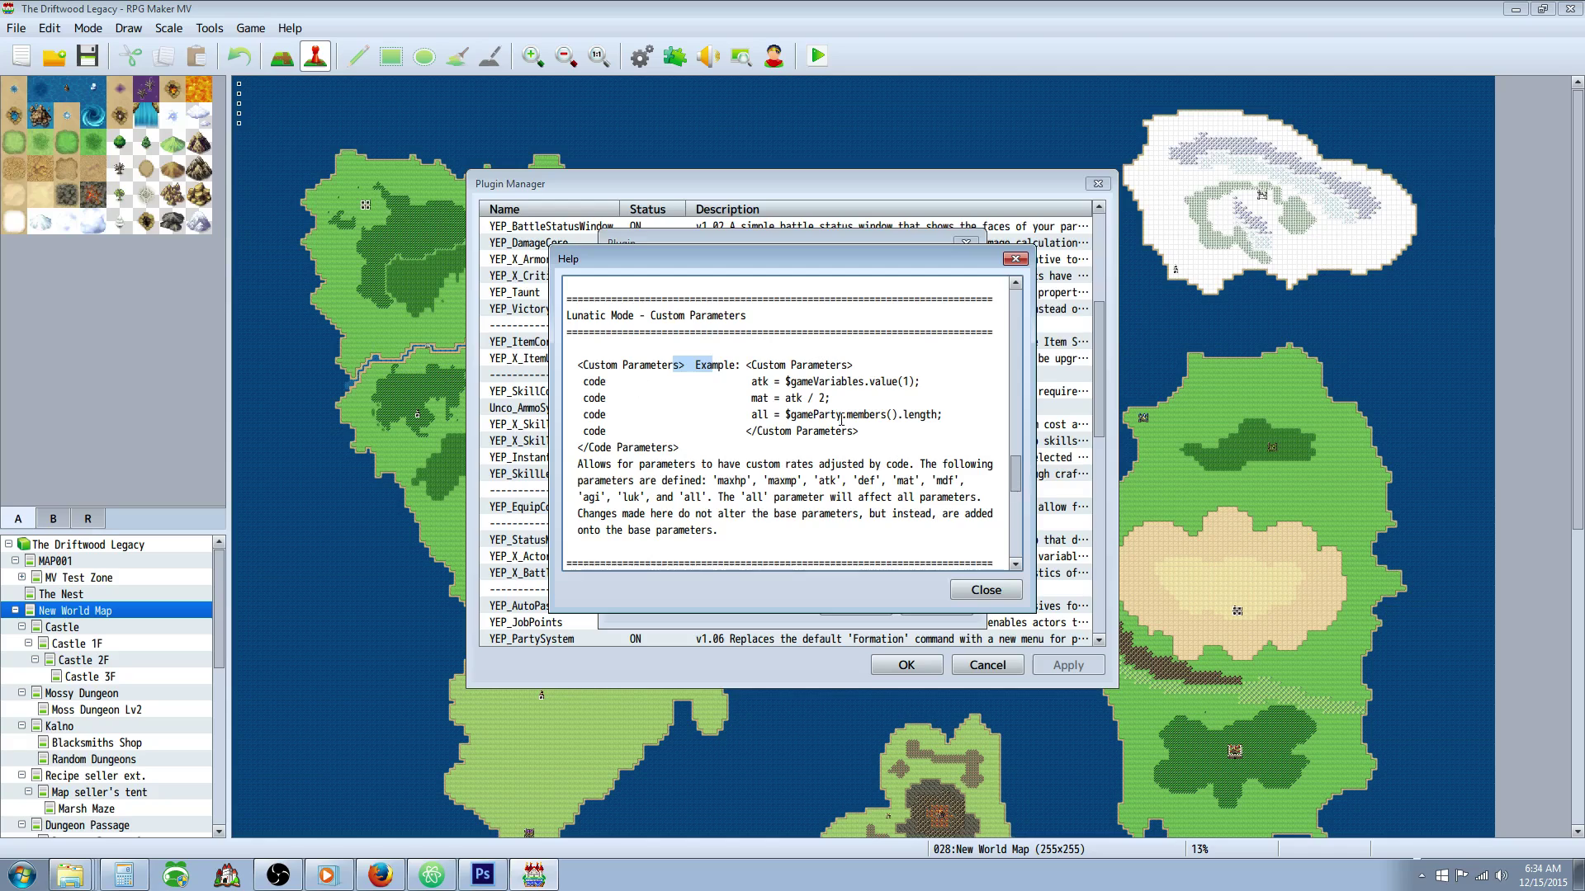
pyautogui.moveTo(577, 464); pyautogui.dragTo(713, 481)
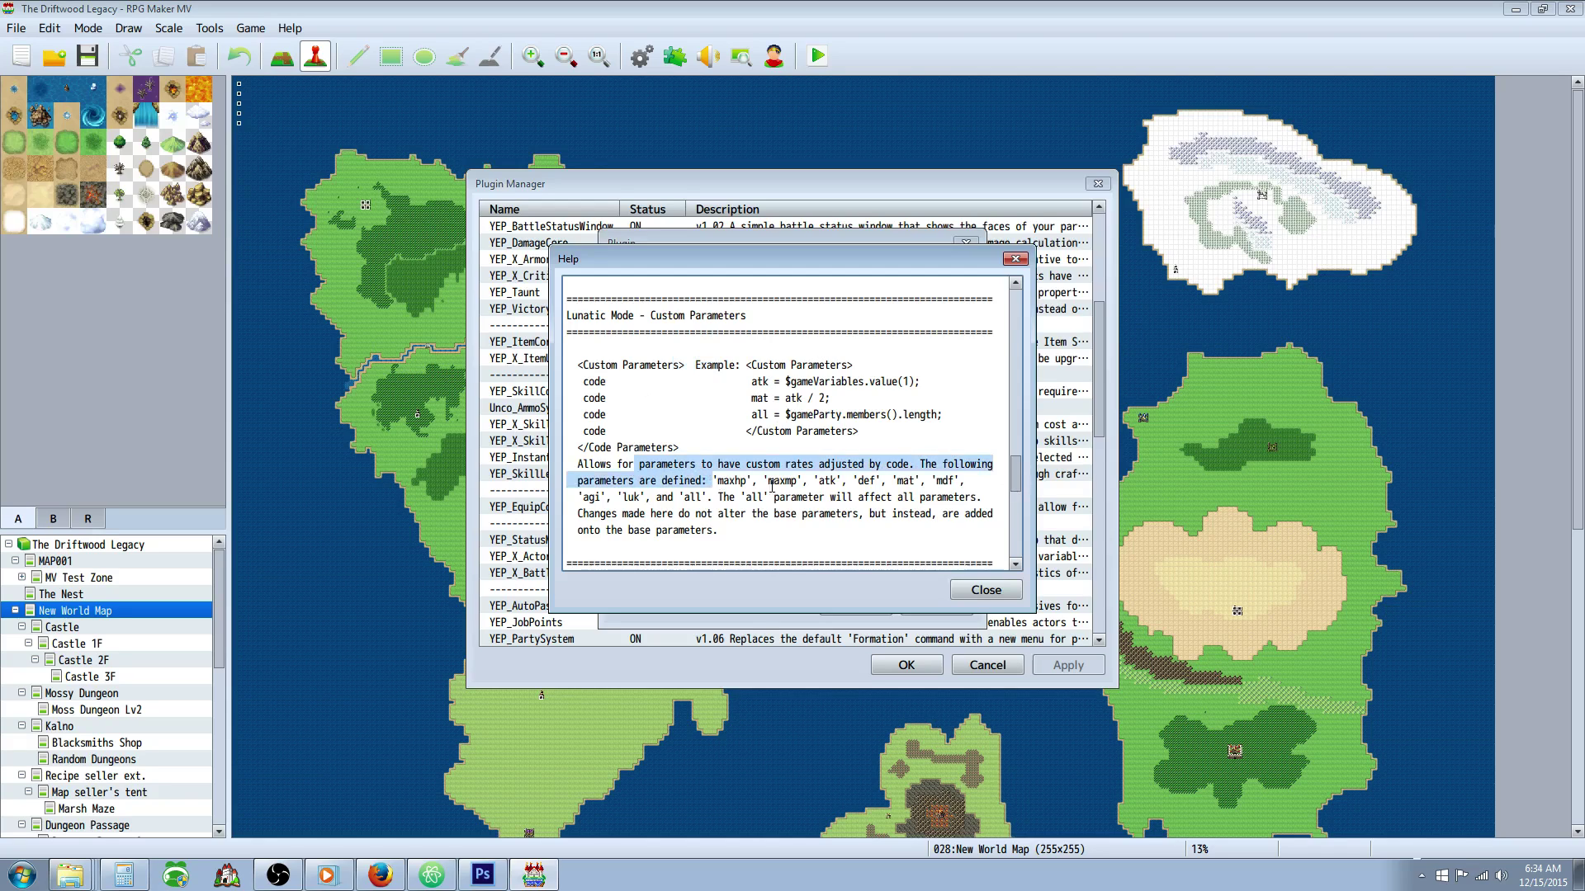
pyautogui.click(725, 481)
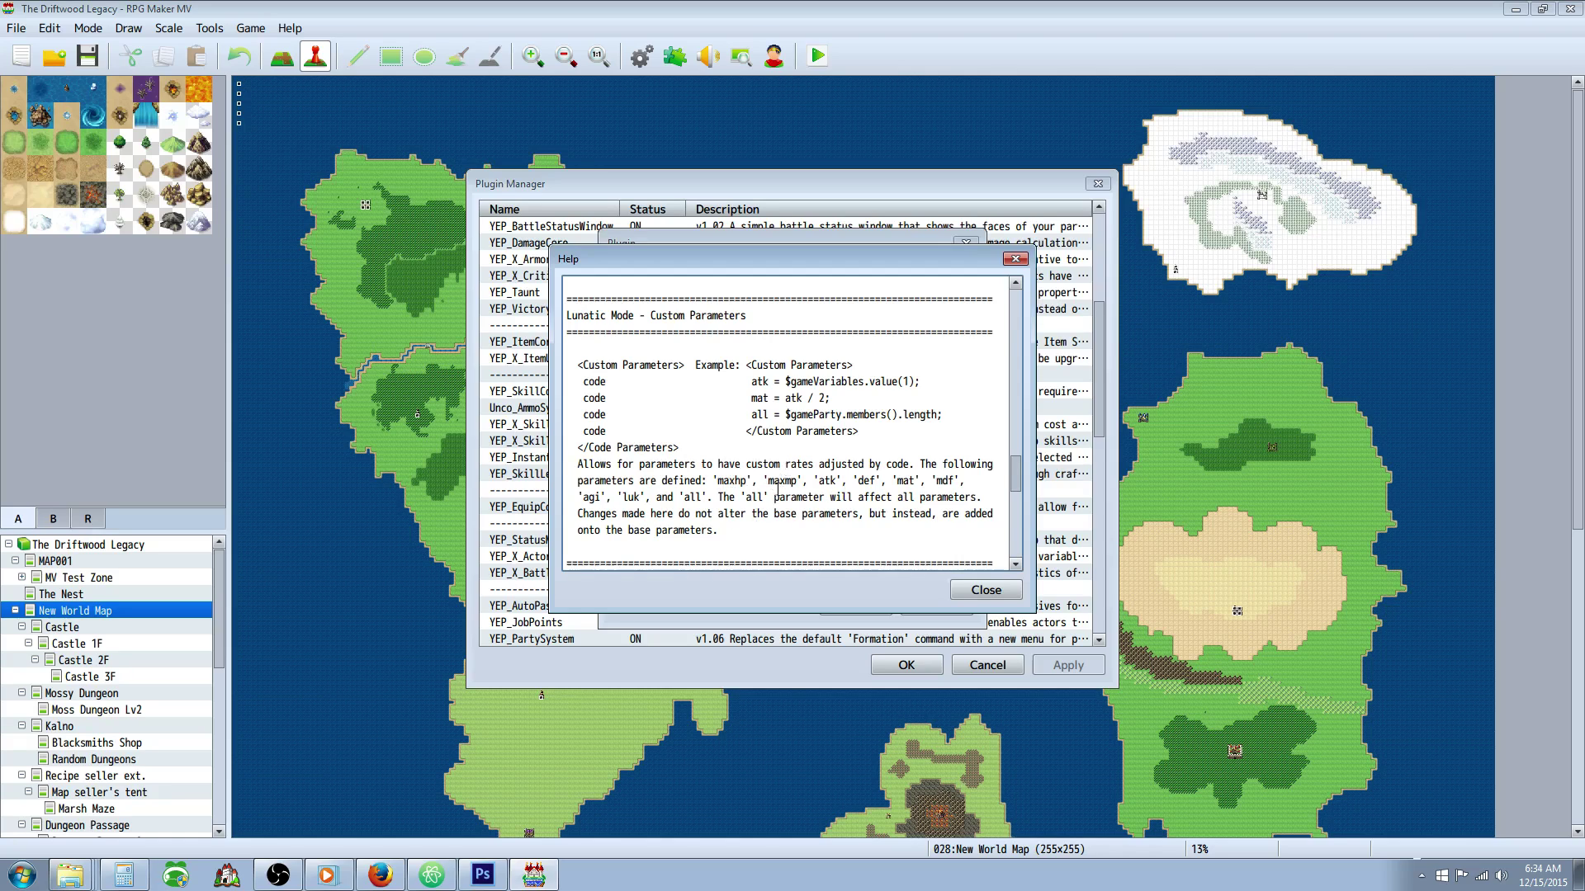
pyautogui.moveTo(718, 481); pyautogui.dragTo(812, 482)
pyautogui.click(813, 482)
# Step: Note the 'luk' and 'all' parameter names and the example tag block, then close the help and settings
pyautogui.moveTo(606, 496); pyautogui.dragTo(696, 496)
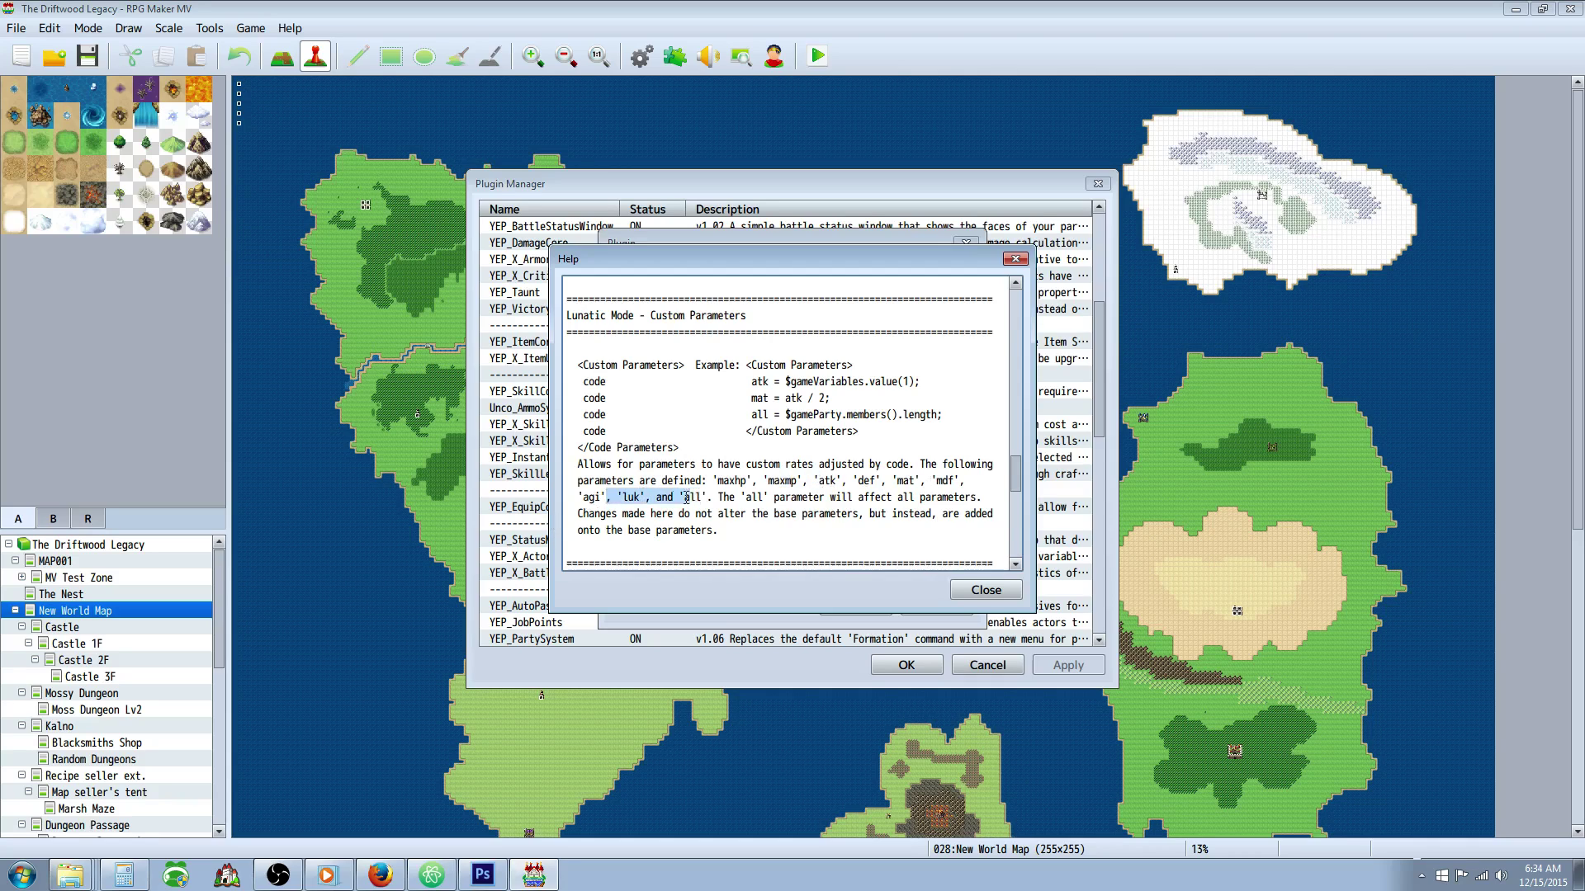
pyautogui.doubleClick(691, 497)
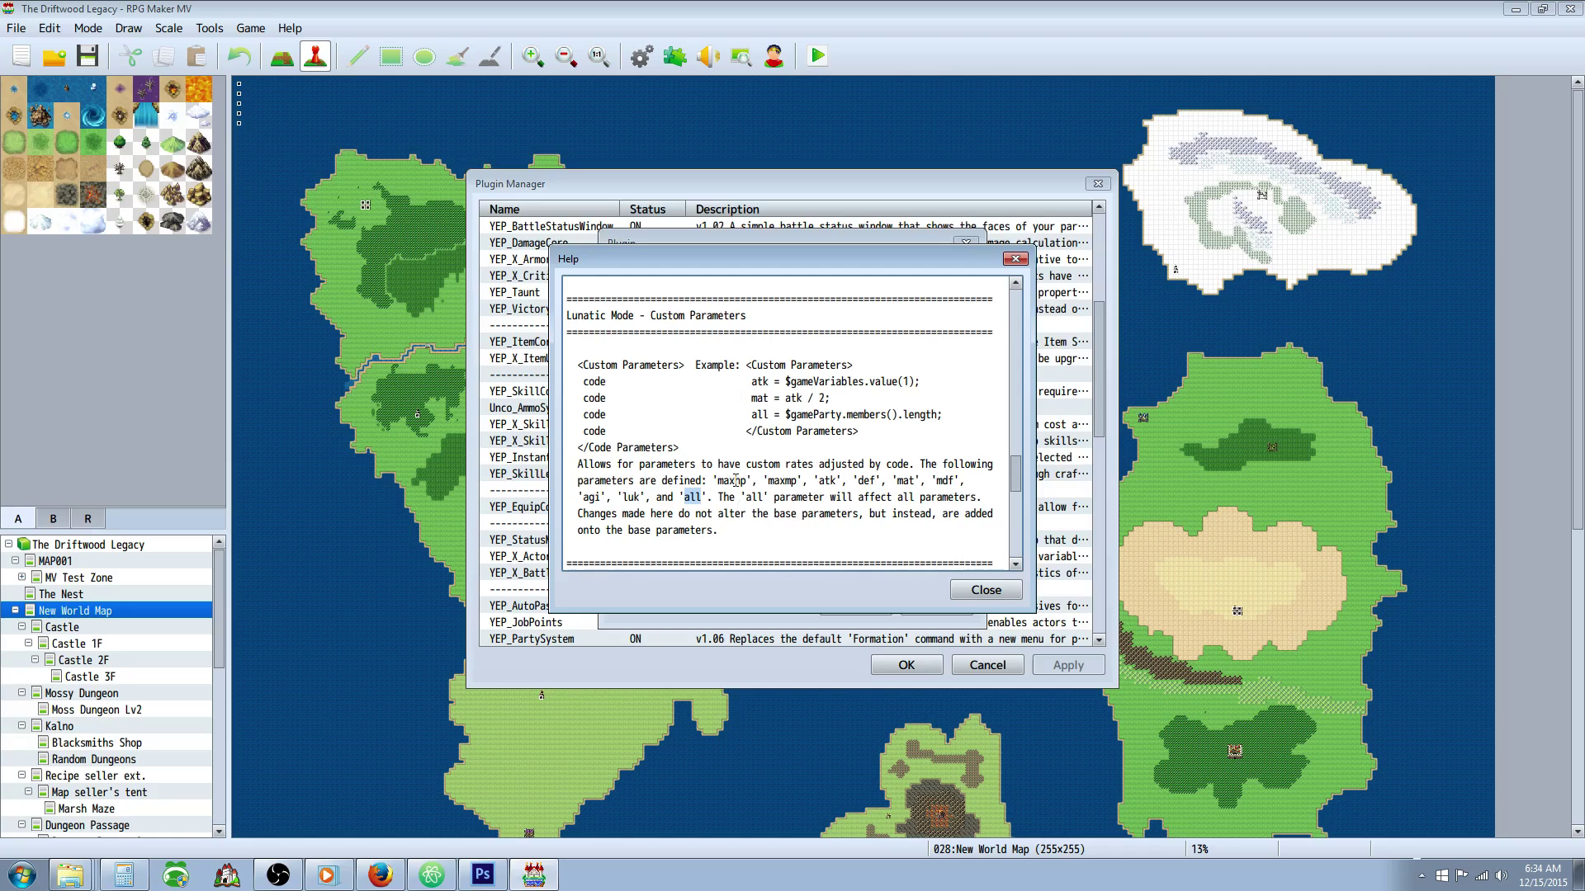
pyautogui.click(678, 501)
pyautogui.moveTo(758, 369); pyautogui.dragTo(887, 429)
pyautogui.click(835, 418)
pyautogui.moveTo(752, 367); pyautogui.dragTo(844, 417)
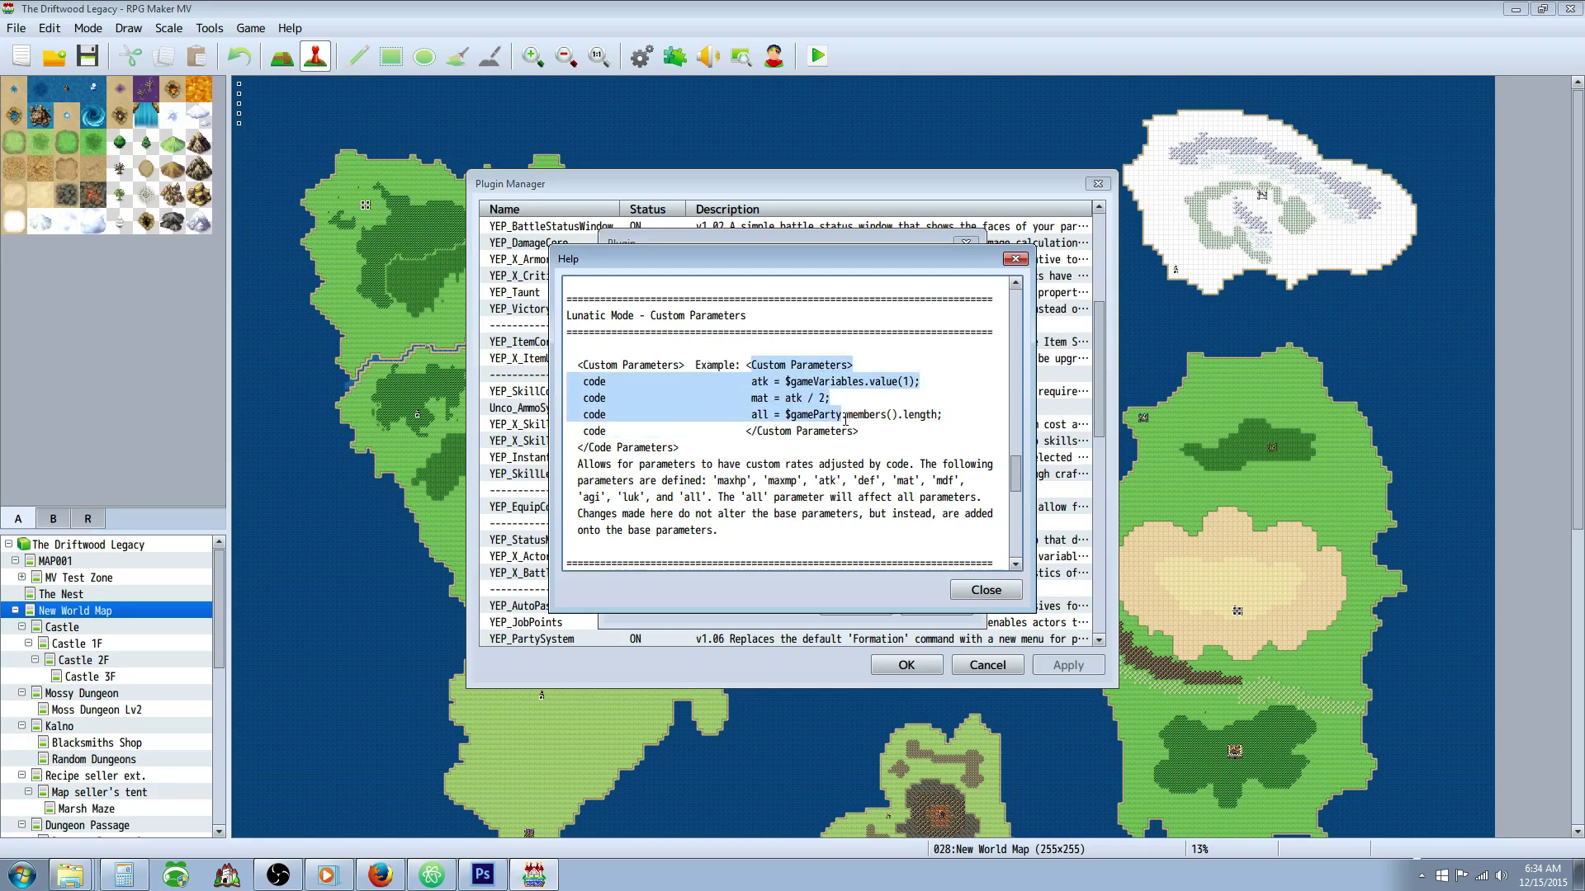
pyautogui.click(985, 589)
pyautogui.click(862, 613)
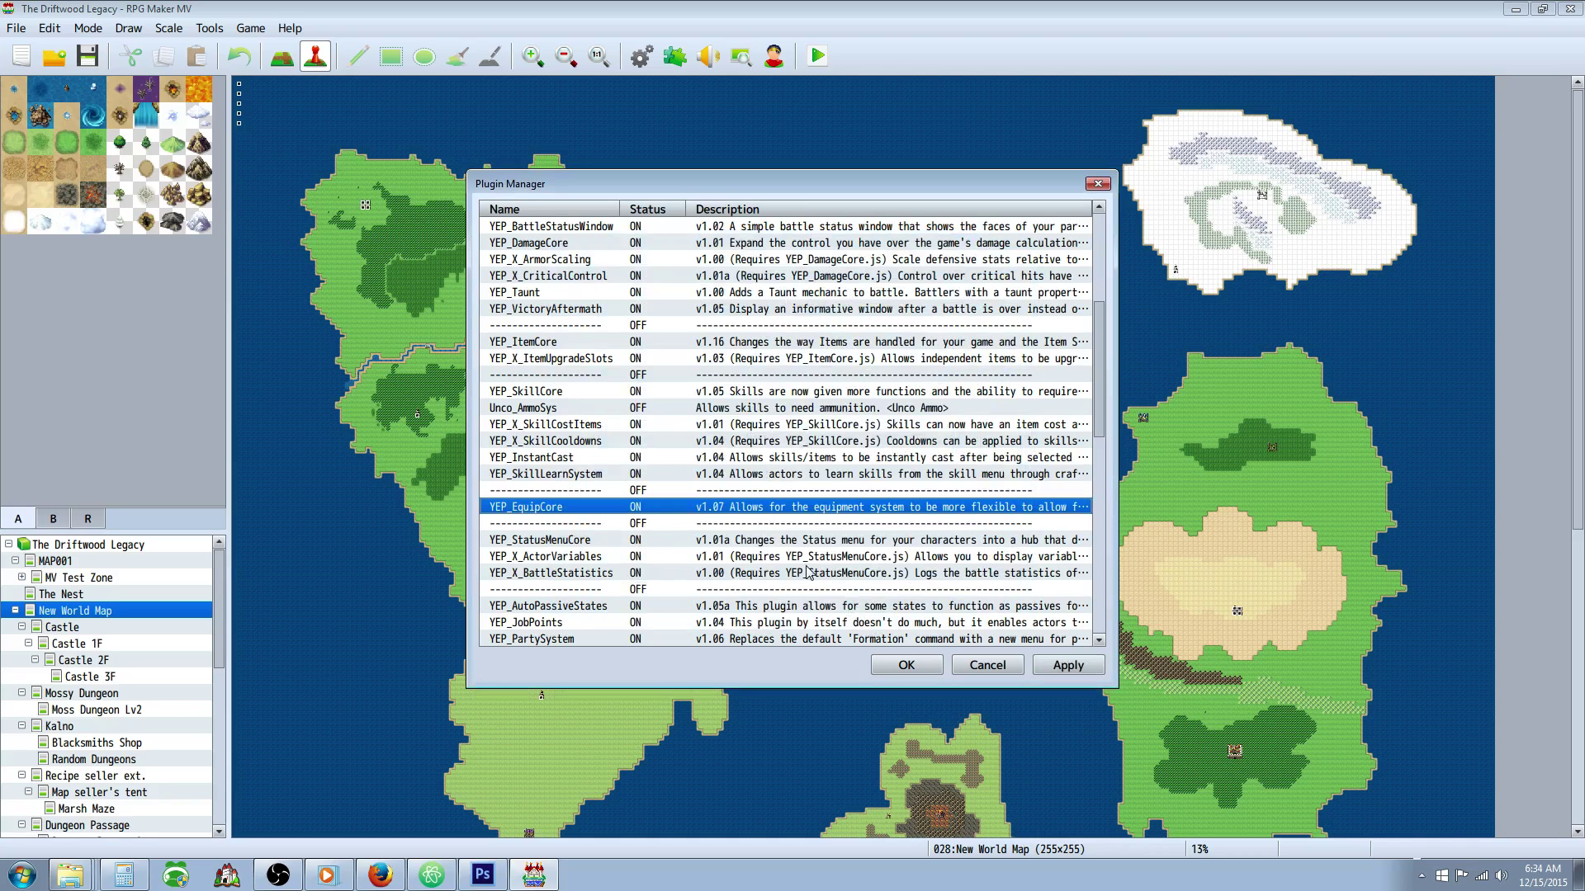
# Step: Close the Plugin Manager and view Fire Rod +1's description in the Database weapons list
pyautogui.click(906, 665)
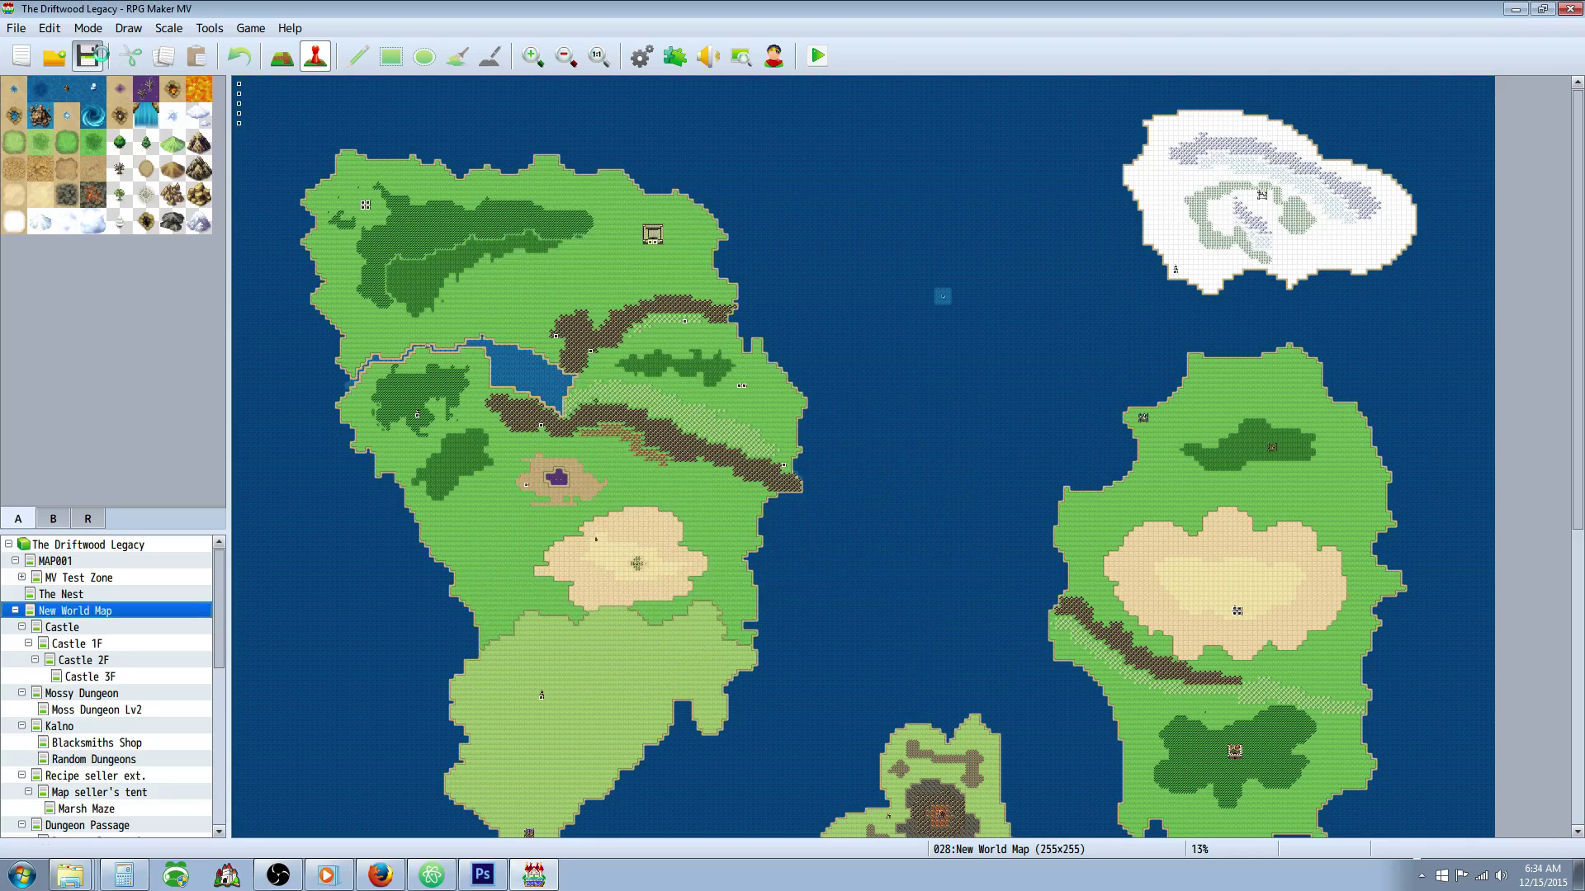
pyautogui.click(640, 56)
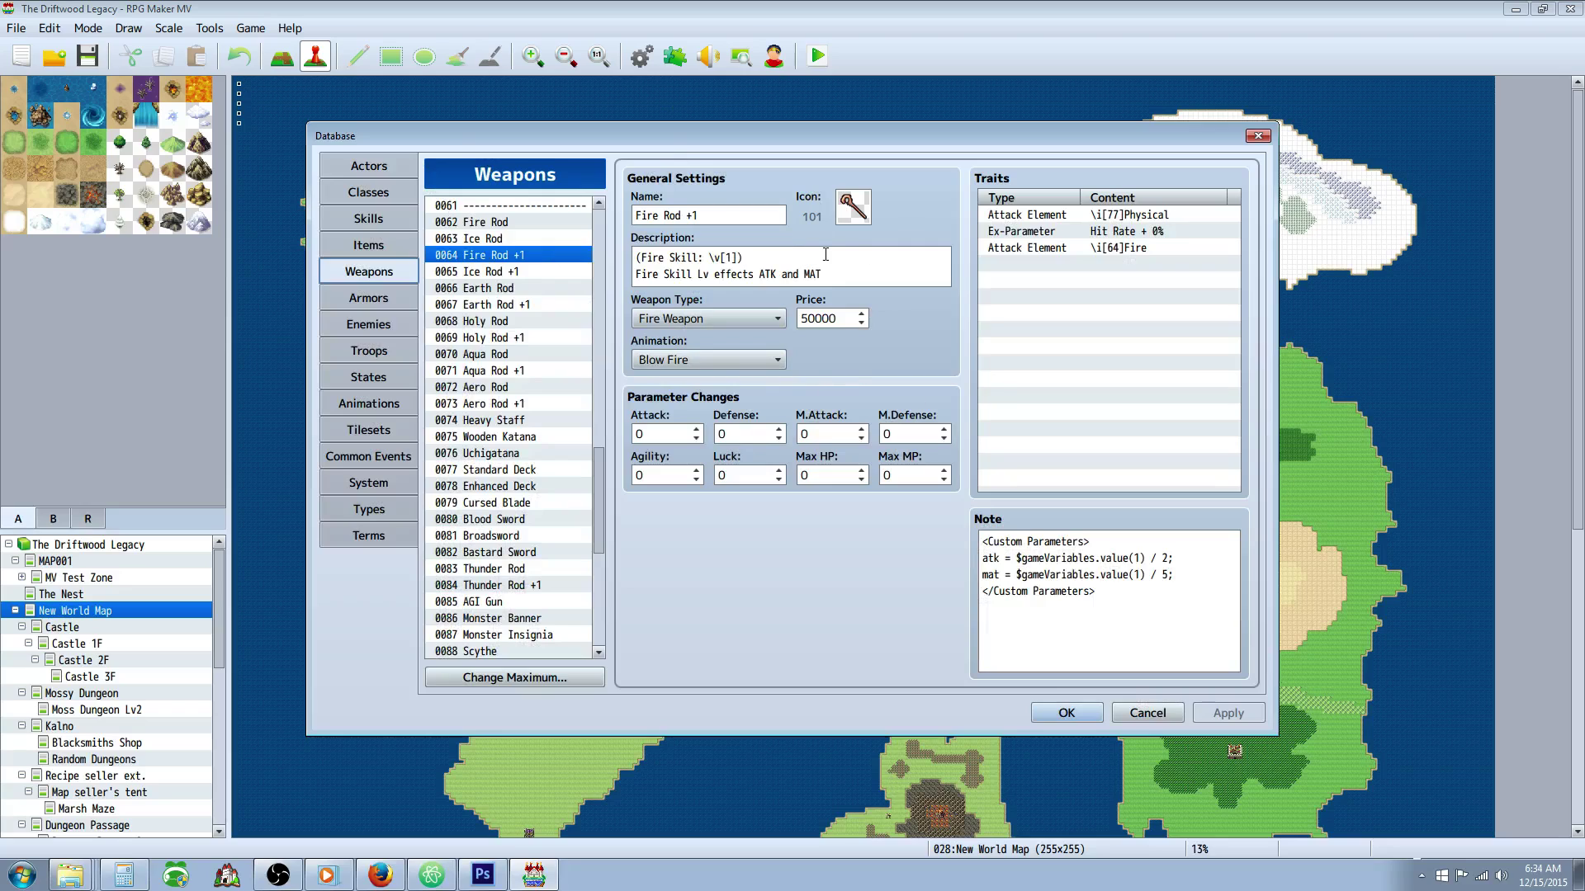
pyautogui.click(669, 257)
pyautogui.hotkey('ctrl', 'a')
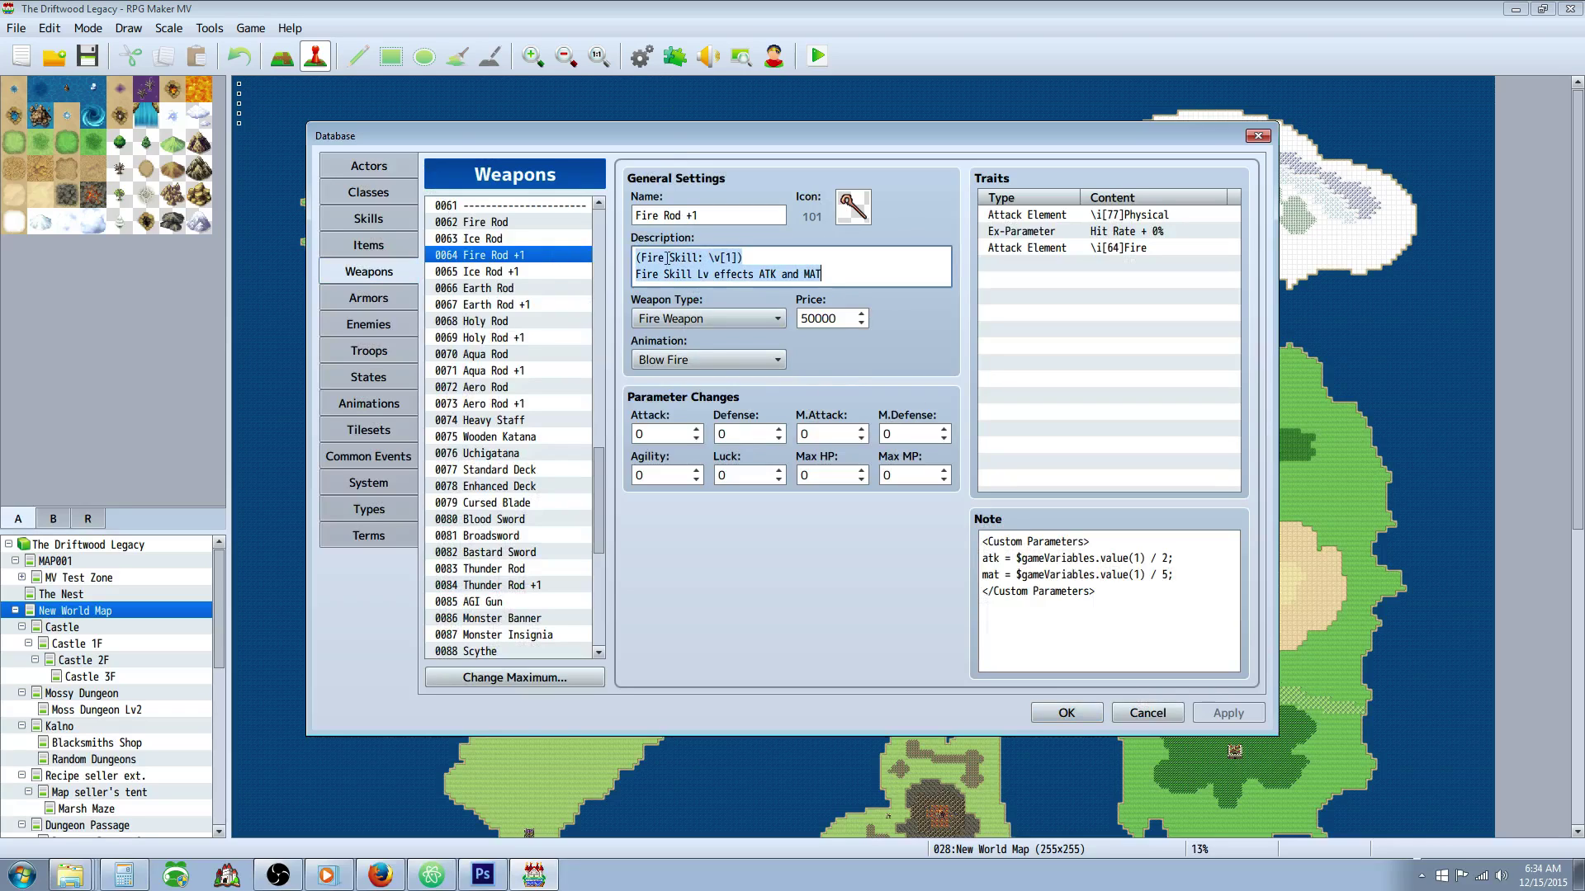
pyautogui.click(749, 254)
pyautogui.hotkey('shift', 'Left')
pyautogui.hotkey('shift', 'Left')
pyautogui.hotkey('shift', 'Left')
pyautogui.hotkey('shift', 'Left')
pyautogui.hotkey('shift', 'Left')
pyautogui.hotkey('shift', 'Left')
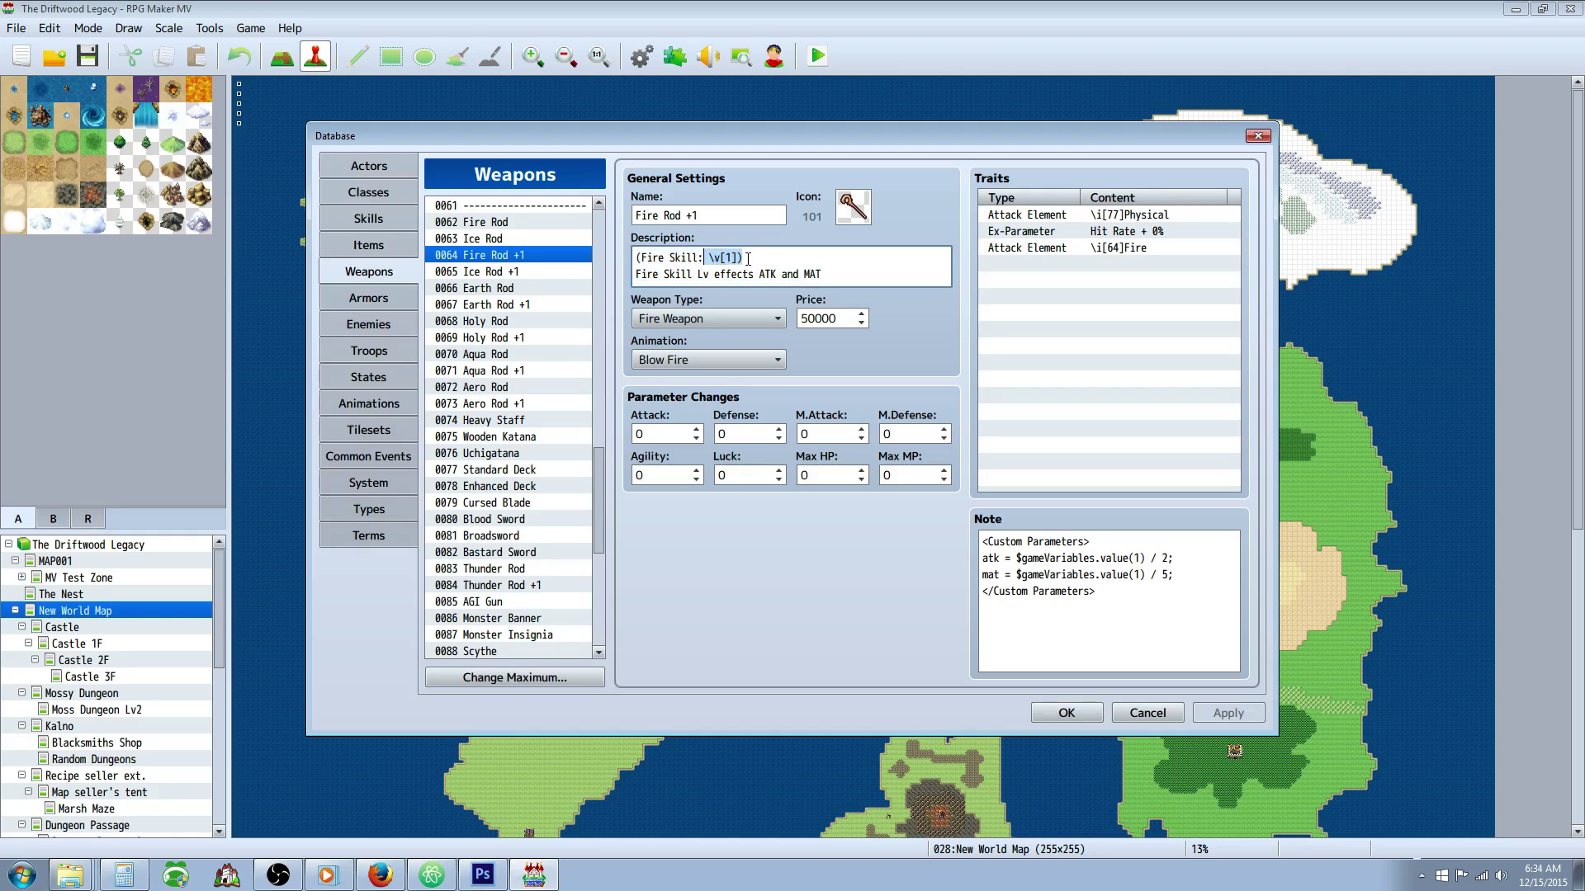
# Step: Examine the \v[1] variable code and the second line of Fire Rod +1's description
pyautogui.click(713, 257)
pyautogui.doubleClick(730, 258)
pyautogui.click(726, 257)
pyautogui.doubleClick(730, 257)
pyautogui.moveTo(726, 257); pyautogui.dragTo(711, 256)
pyautogui.click(730, 256)
pyautogui.moveTo(650, 266); pyautogui.dragTo(806, 273)
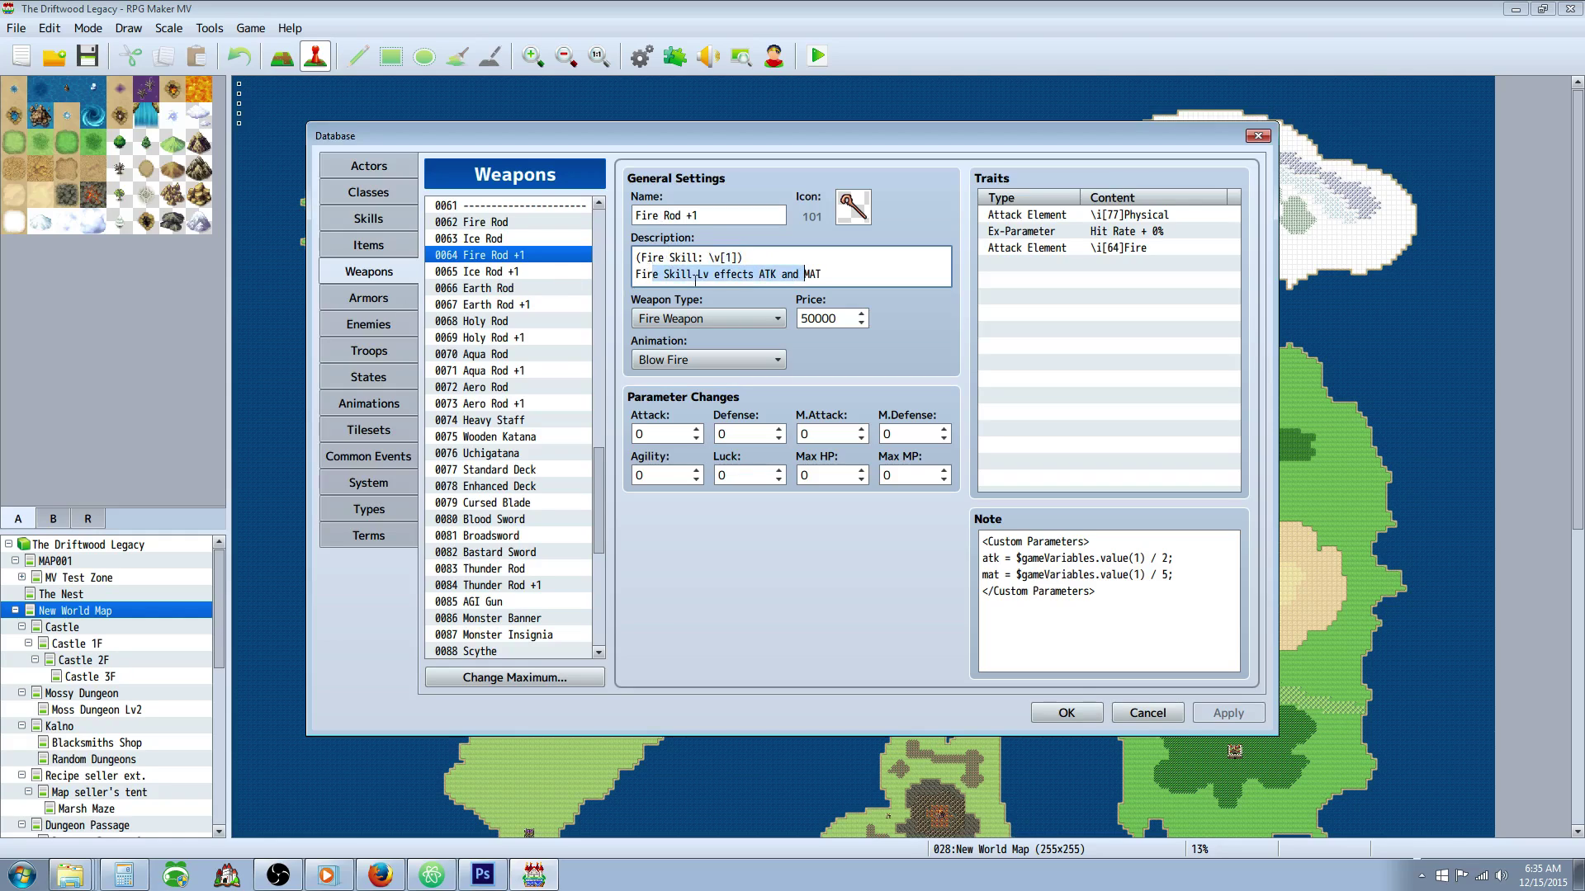
pyautogui.click(826, 275)
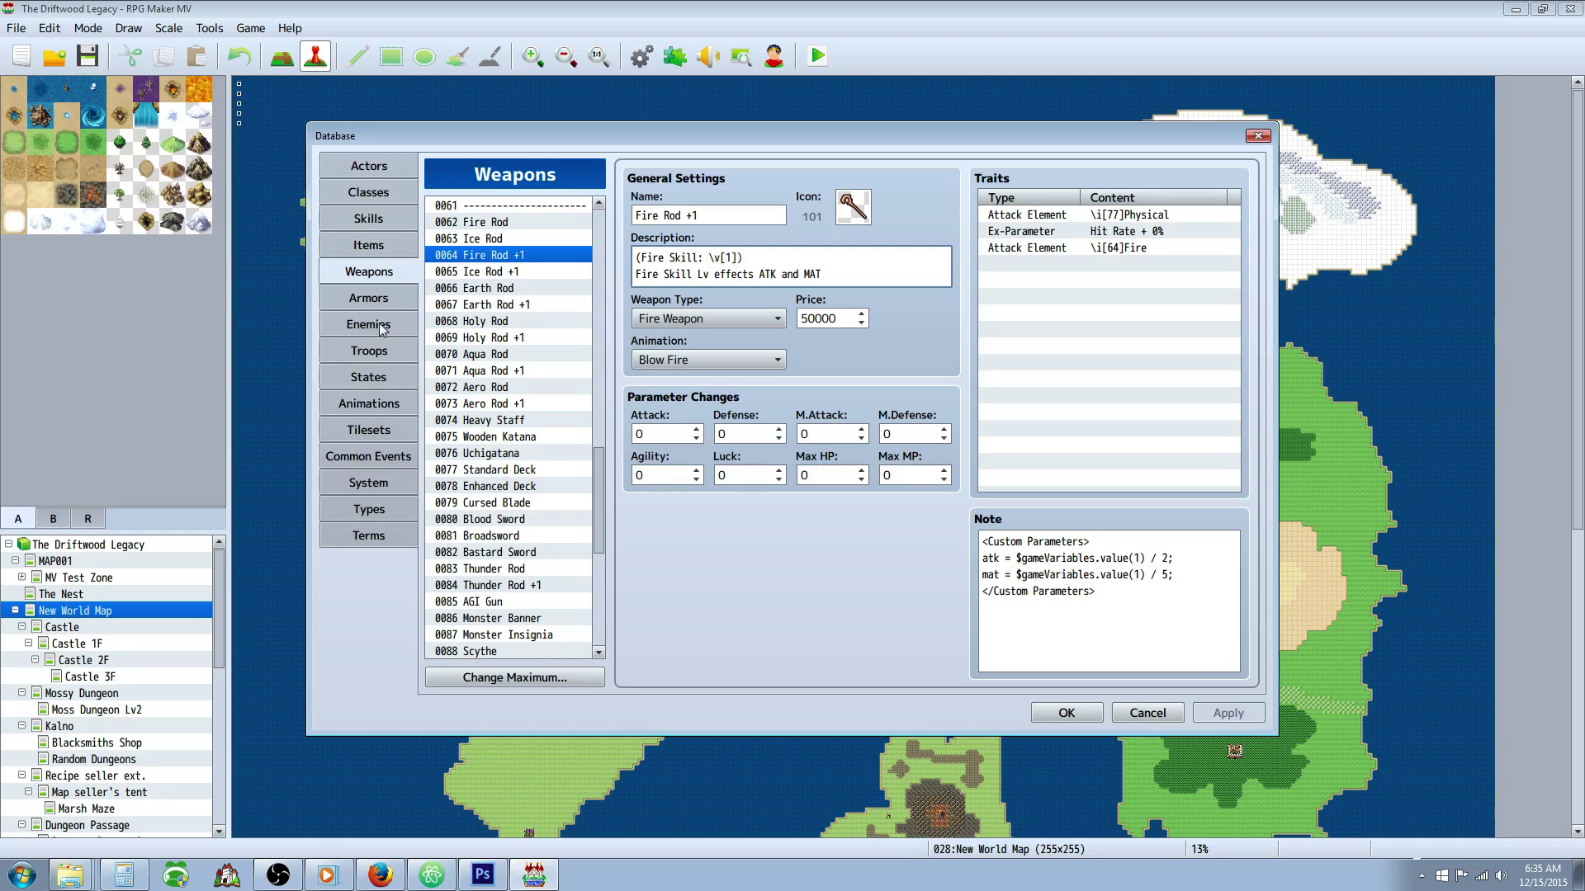
# Step: Find and select the 0131 Wildfire skill in the Skills list
pyautogui.click(373, 220)
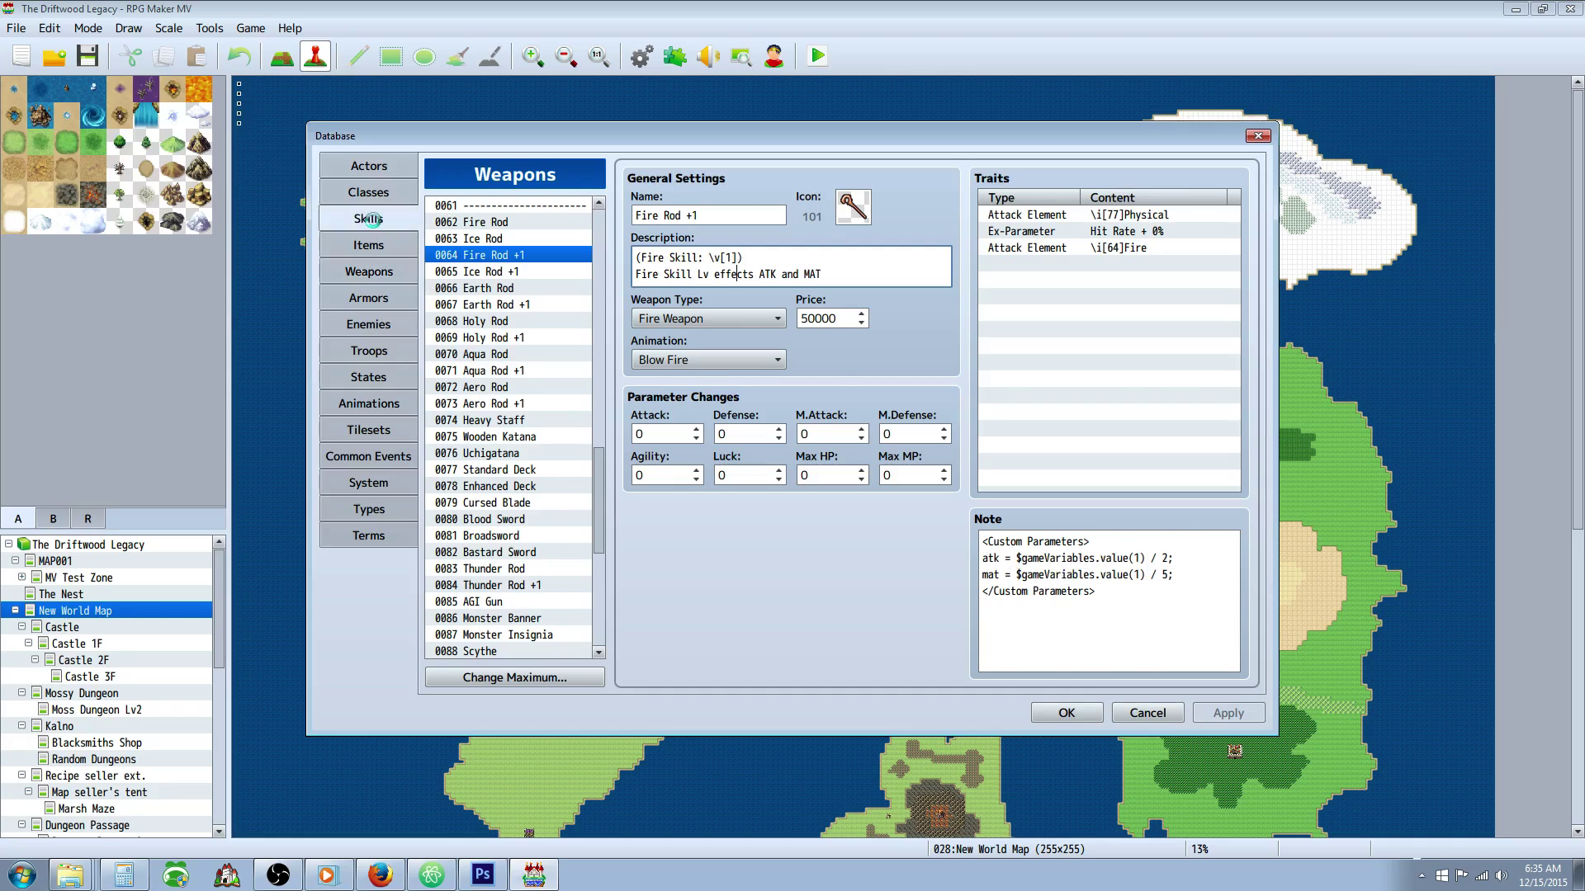
pyautogui.scroll(-7, 601, 241)
pyautogui.moveTo(601, 241); pyautogui.dragTo(520, 399)
pyautogui.scroll(-1, 520, 399)
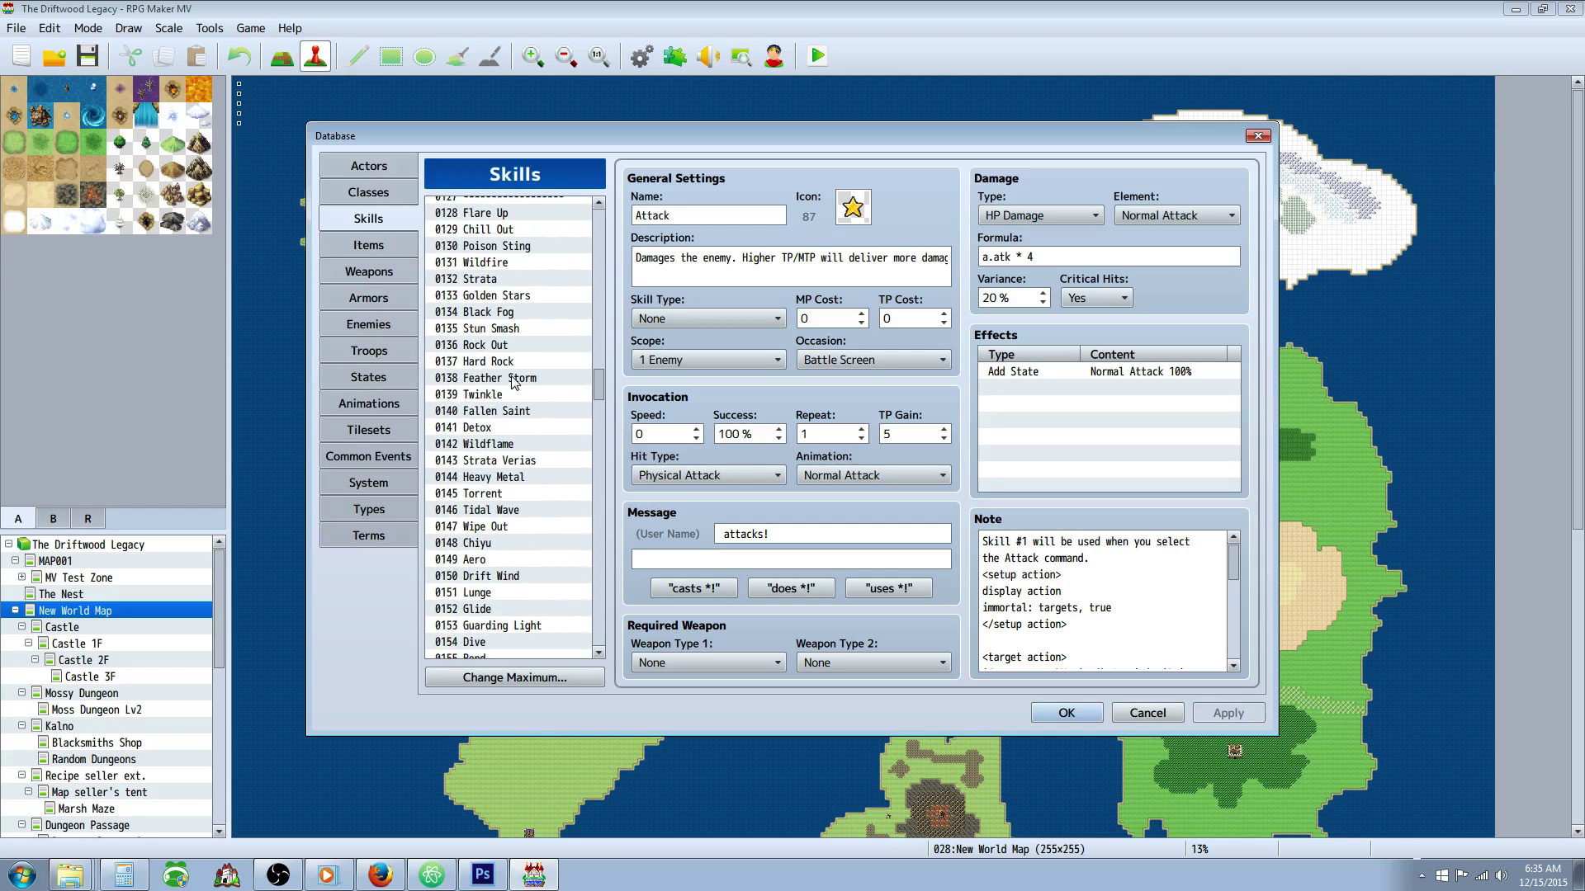
pyautogui.click(496, 264)
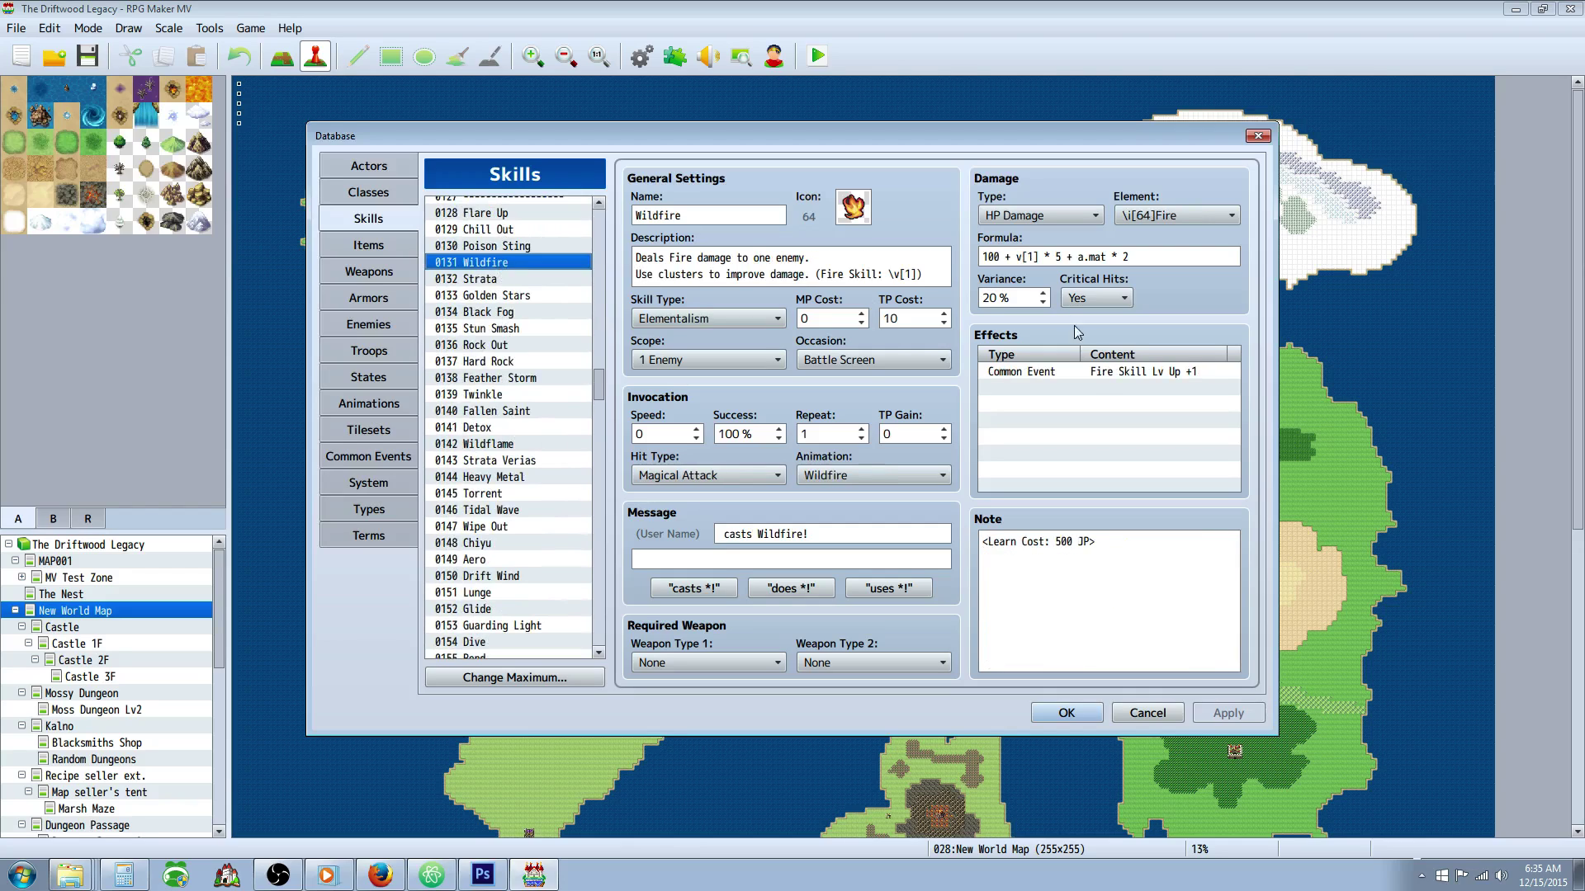
# Step: Check Wildfire's Fire Skill Lv Up +1 effect and its note, then go to Common Events
pyautogui.click(1087, 373)
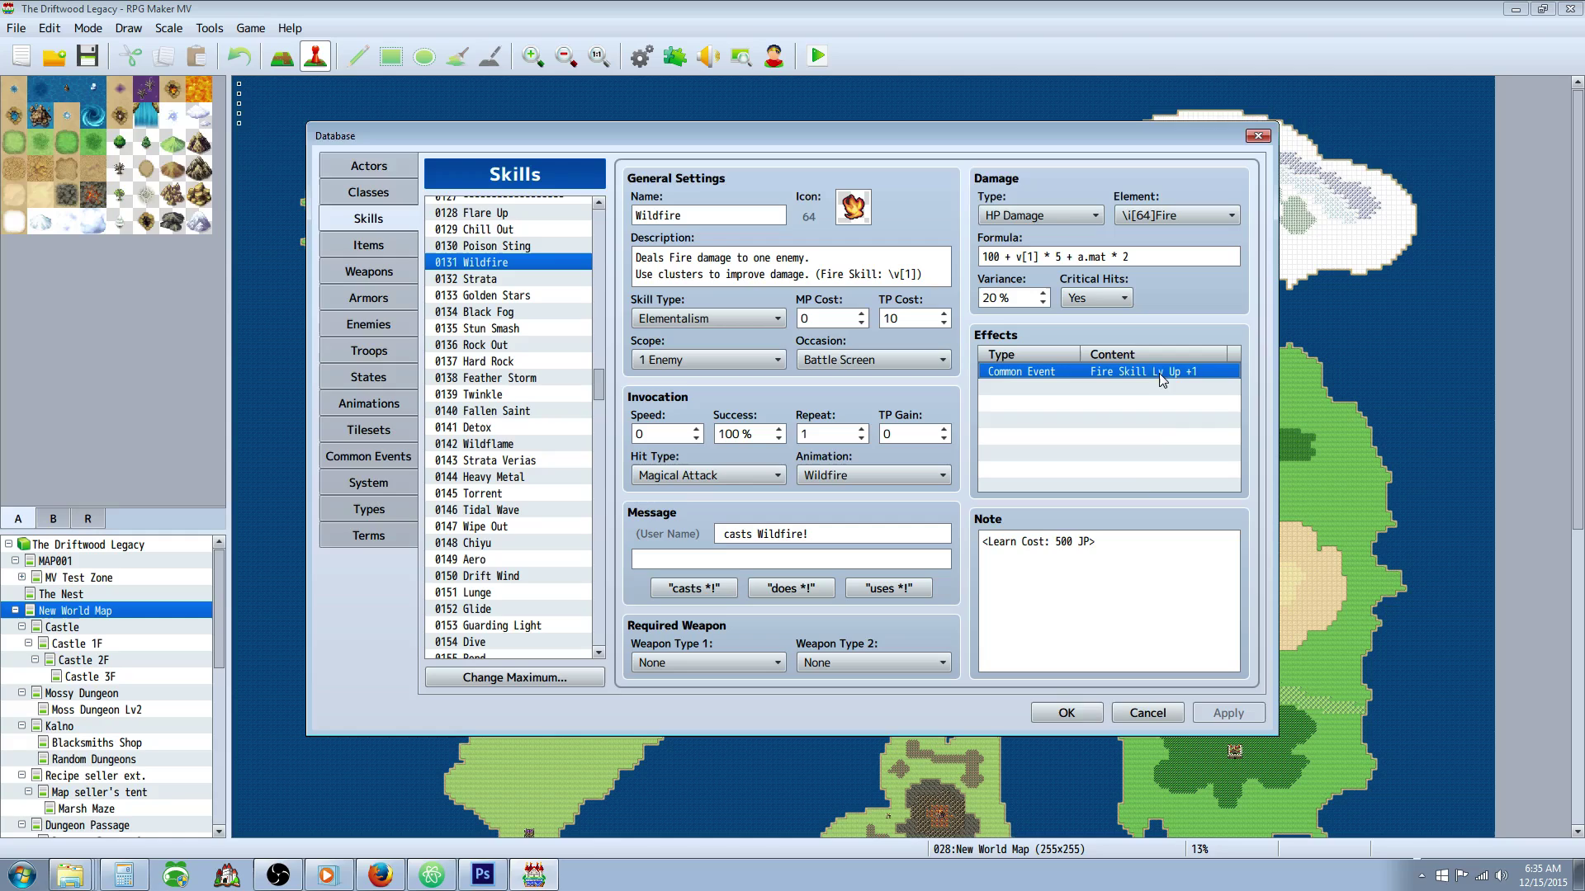
pyautogui.click(1081, 563)
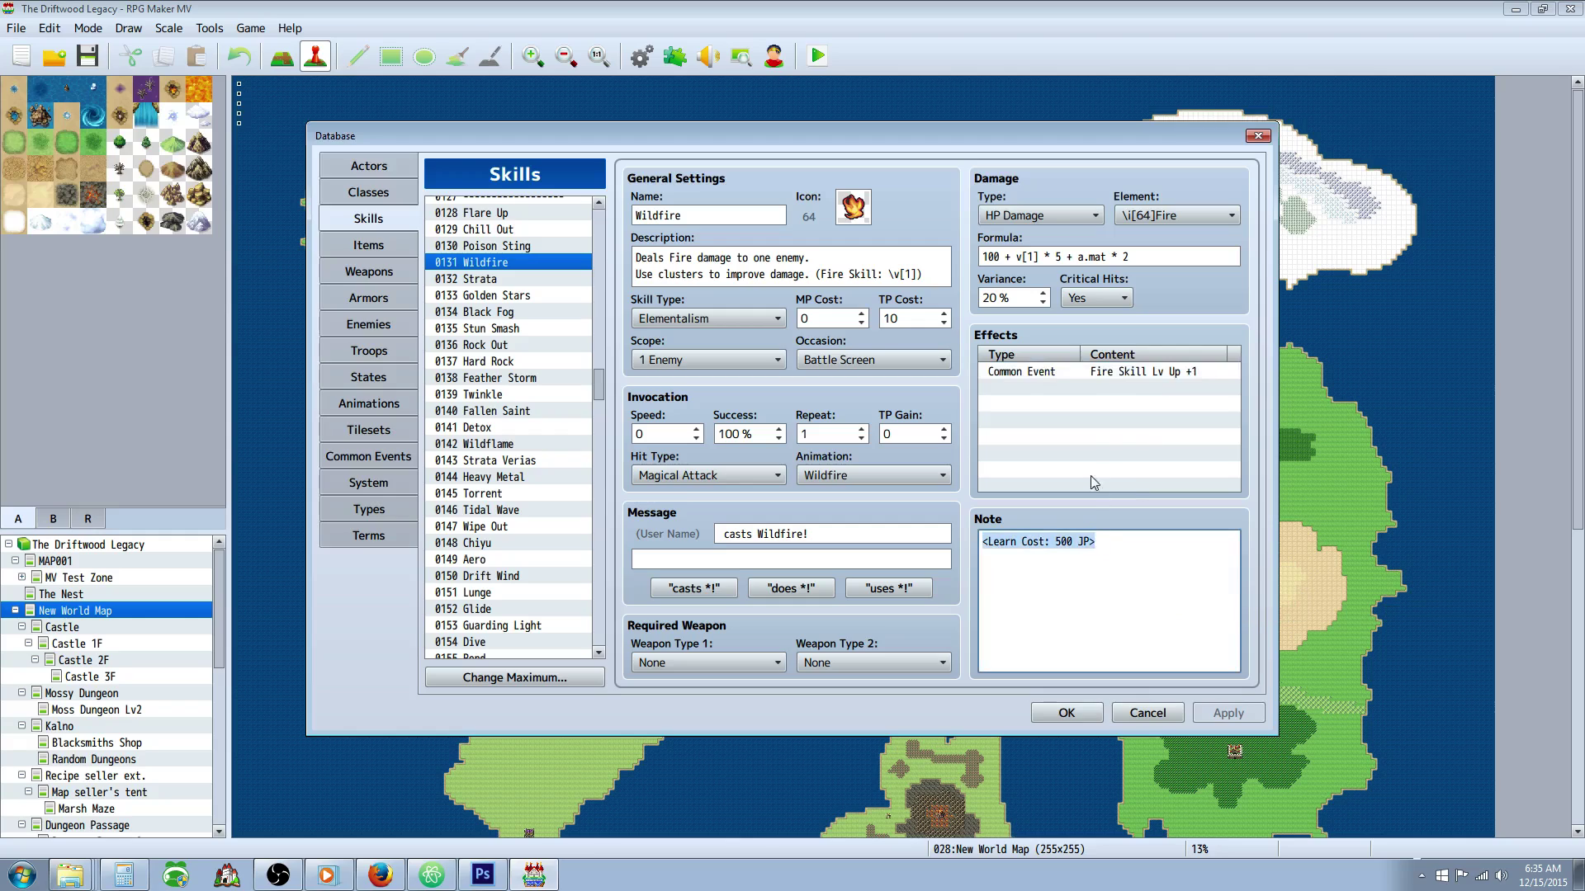
pyautogui.click(1073, 371)
pyautogui.click(1112, 582)
pyautogui.click(1124, 373)
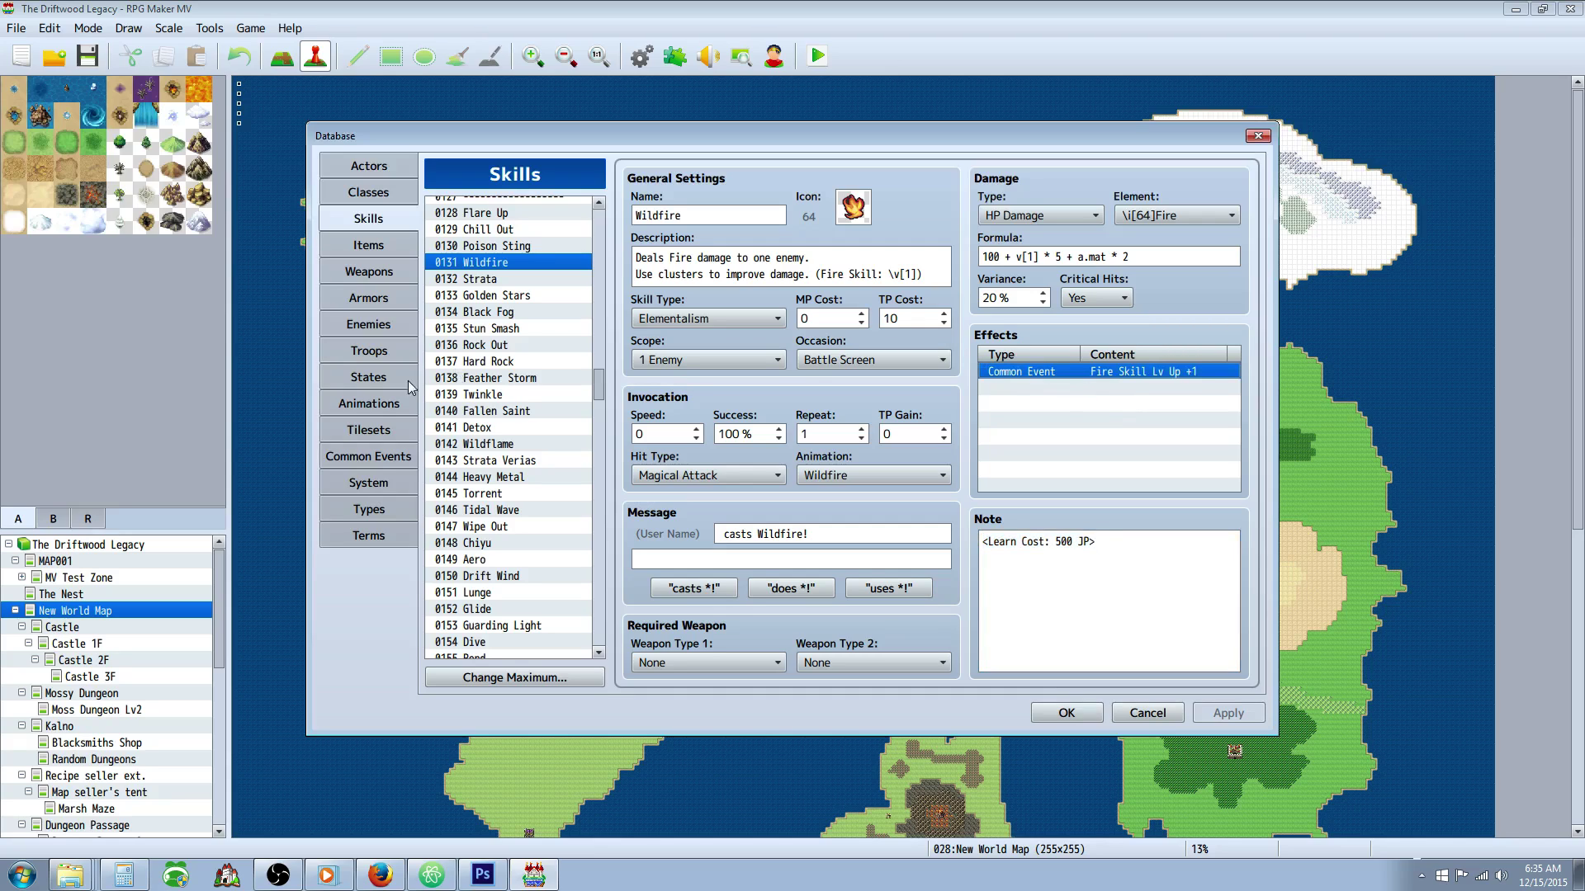
pyautogui.click(390, 459)
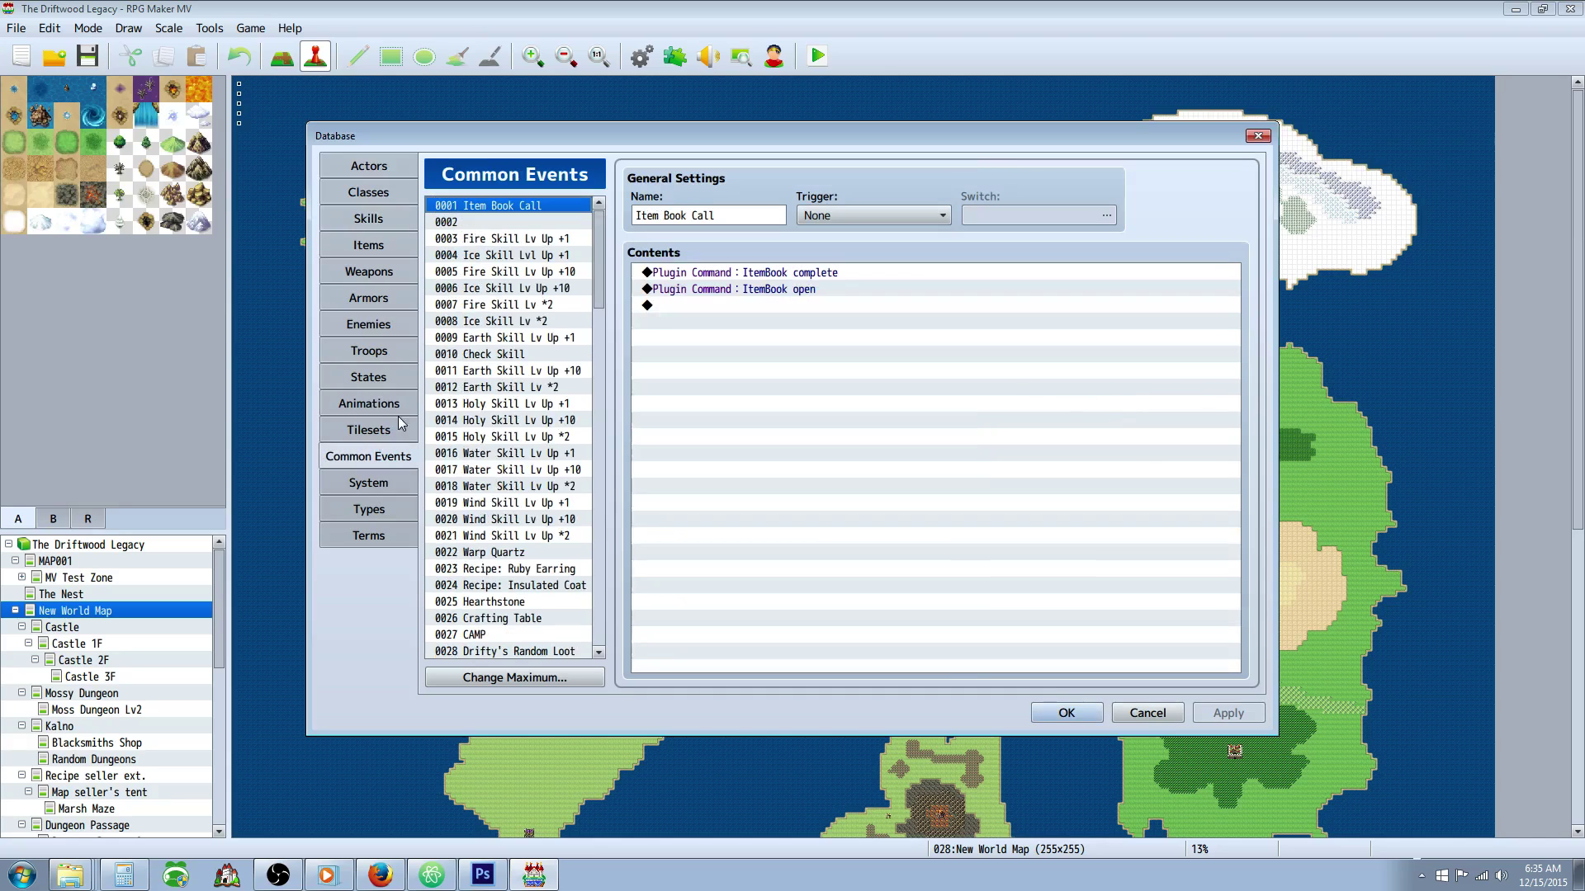
# Step: Inspect the Fire Skill Lv Up +1 common event's Control Variables #0001 increment
pyautogui.click(549, 239)
pyautogui.click(721, 288)
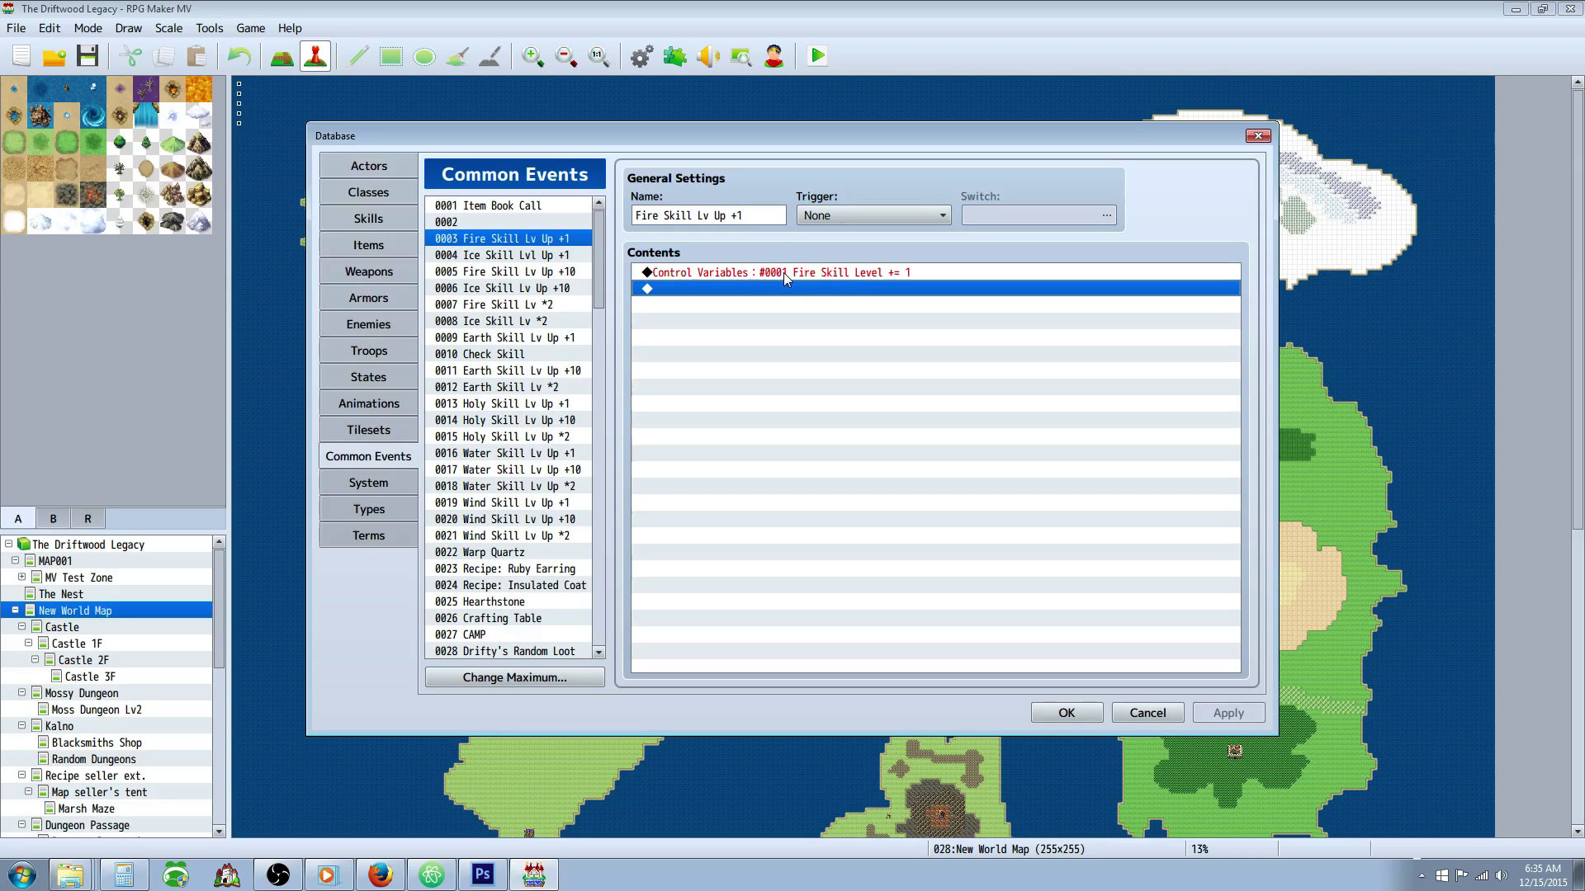
pyautogui.click(893, 274)
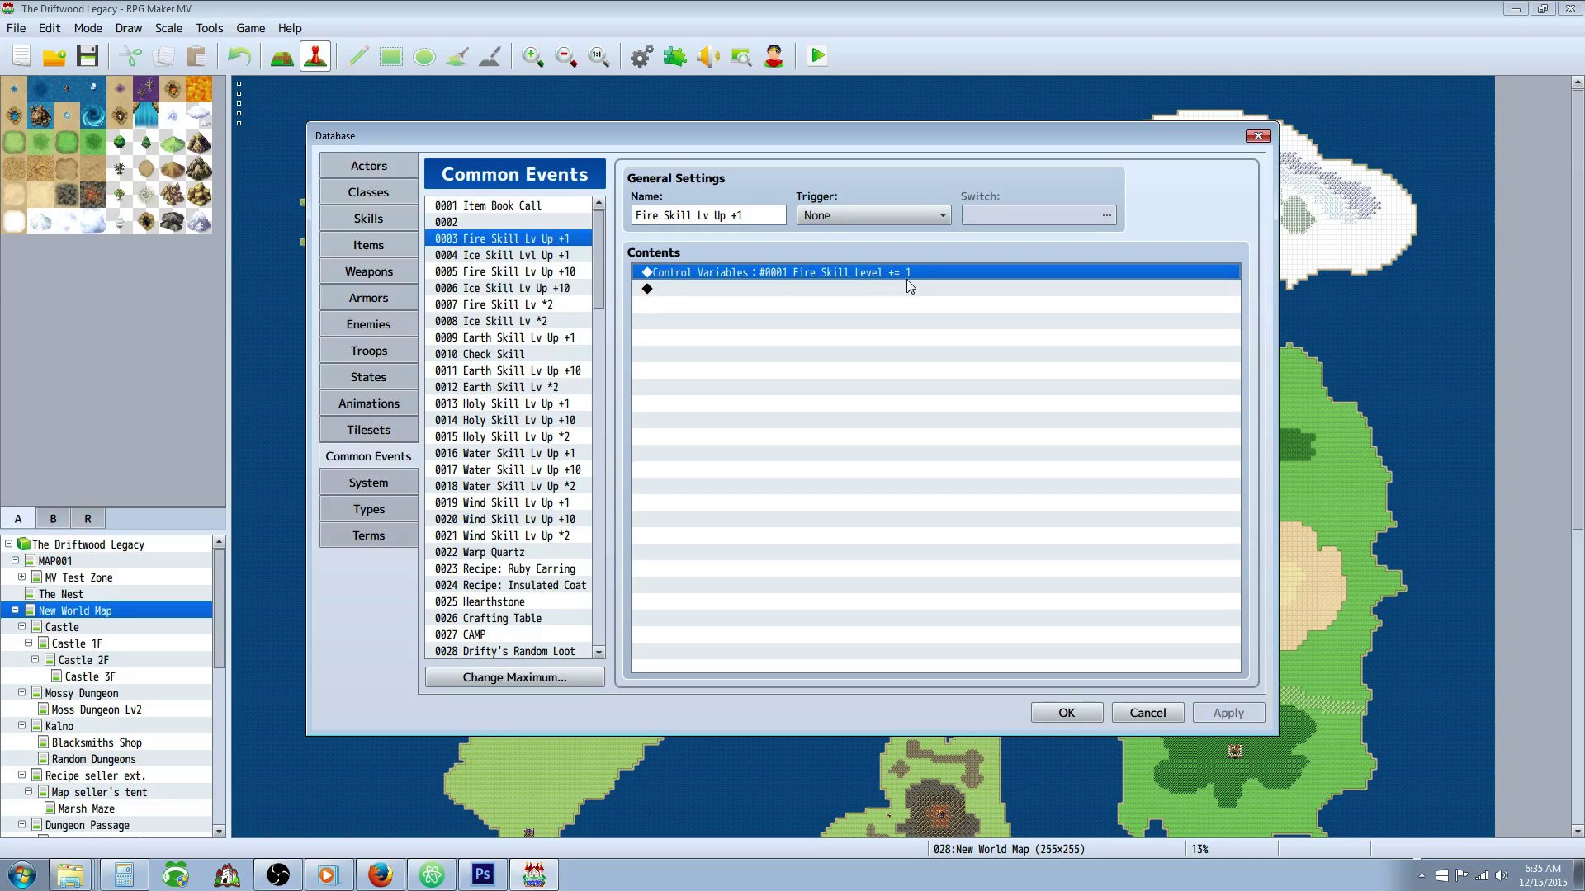
# Step: Mark v[1] in Wildfire's damage formula, then return to the Fire Rod +1 weapon
pyautogui.click(382, 221)
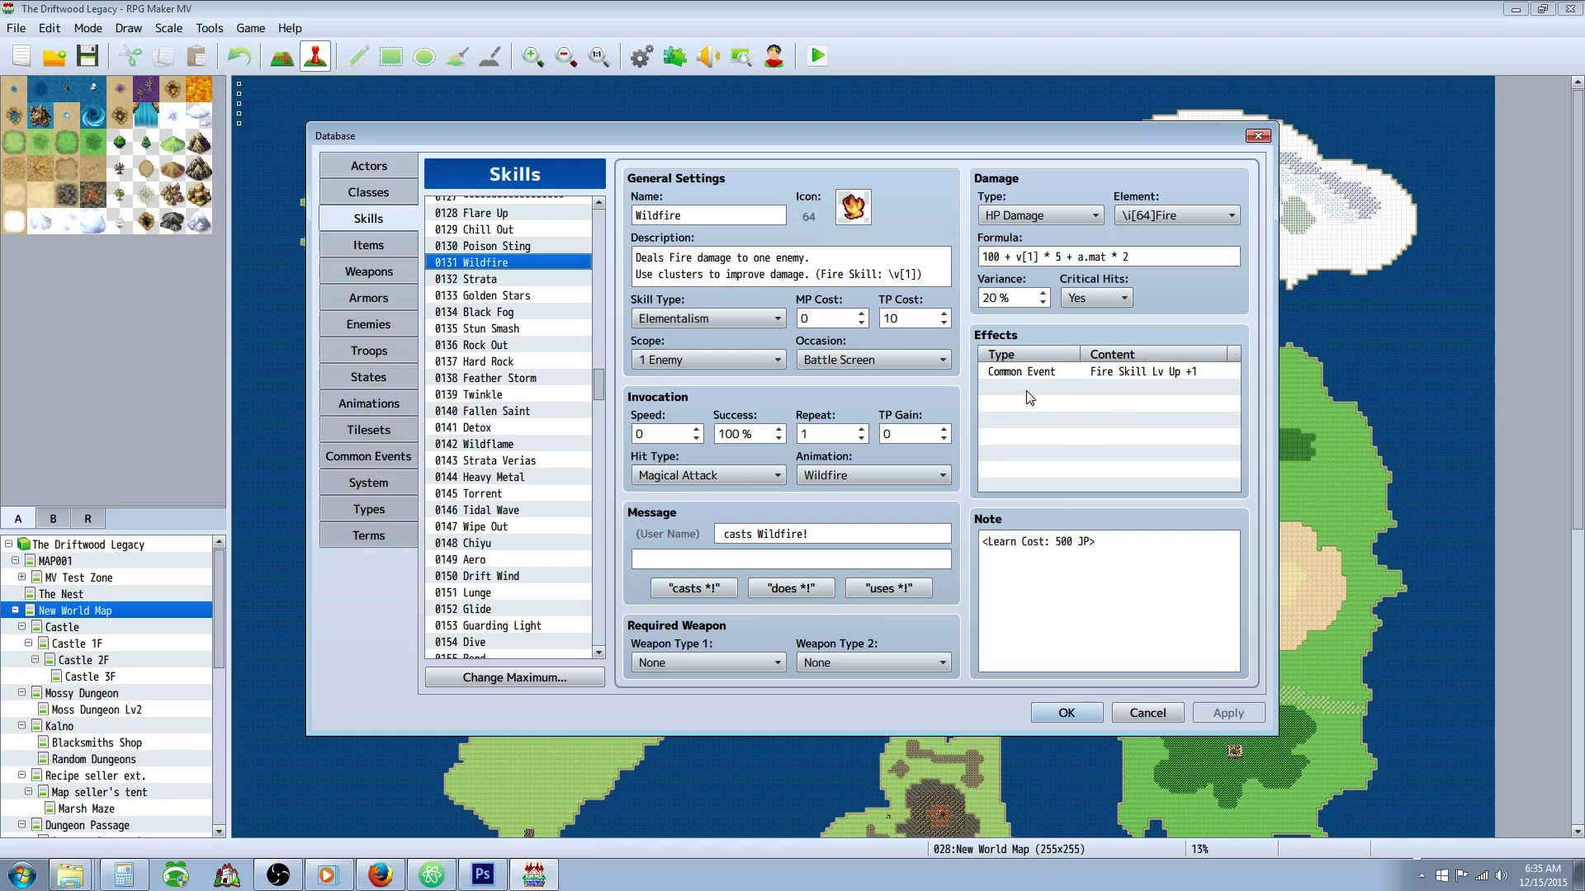
pyautogui.click(1039, 263)
pyautogui.moveTo(1039, 257); pyautogui.dragTo(1016, 258)
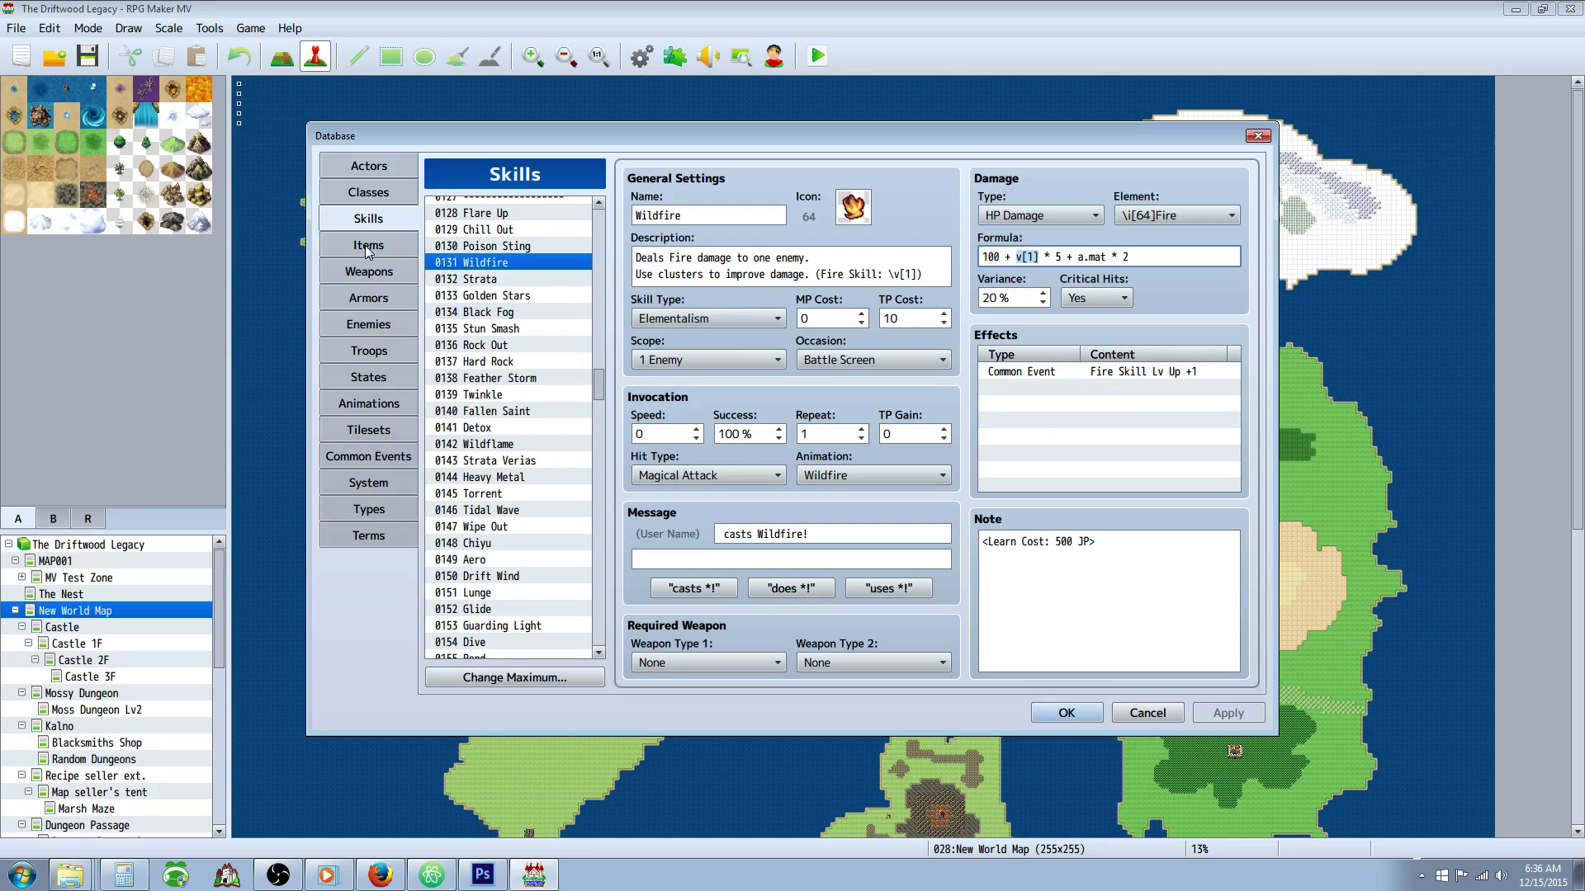
pyautogui.click(384, 271)
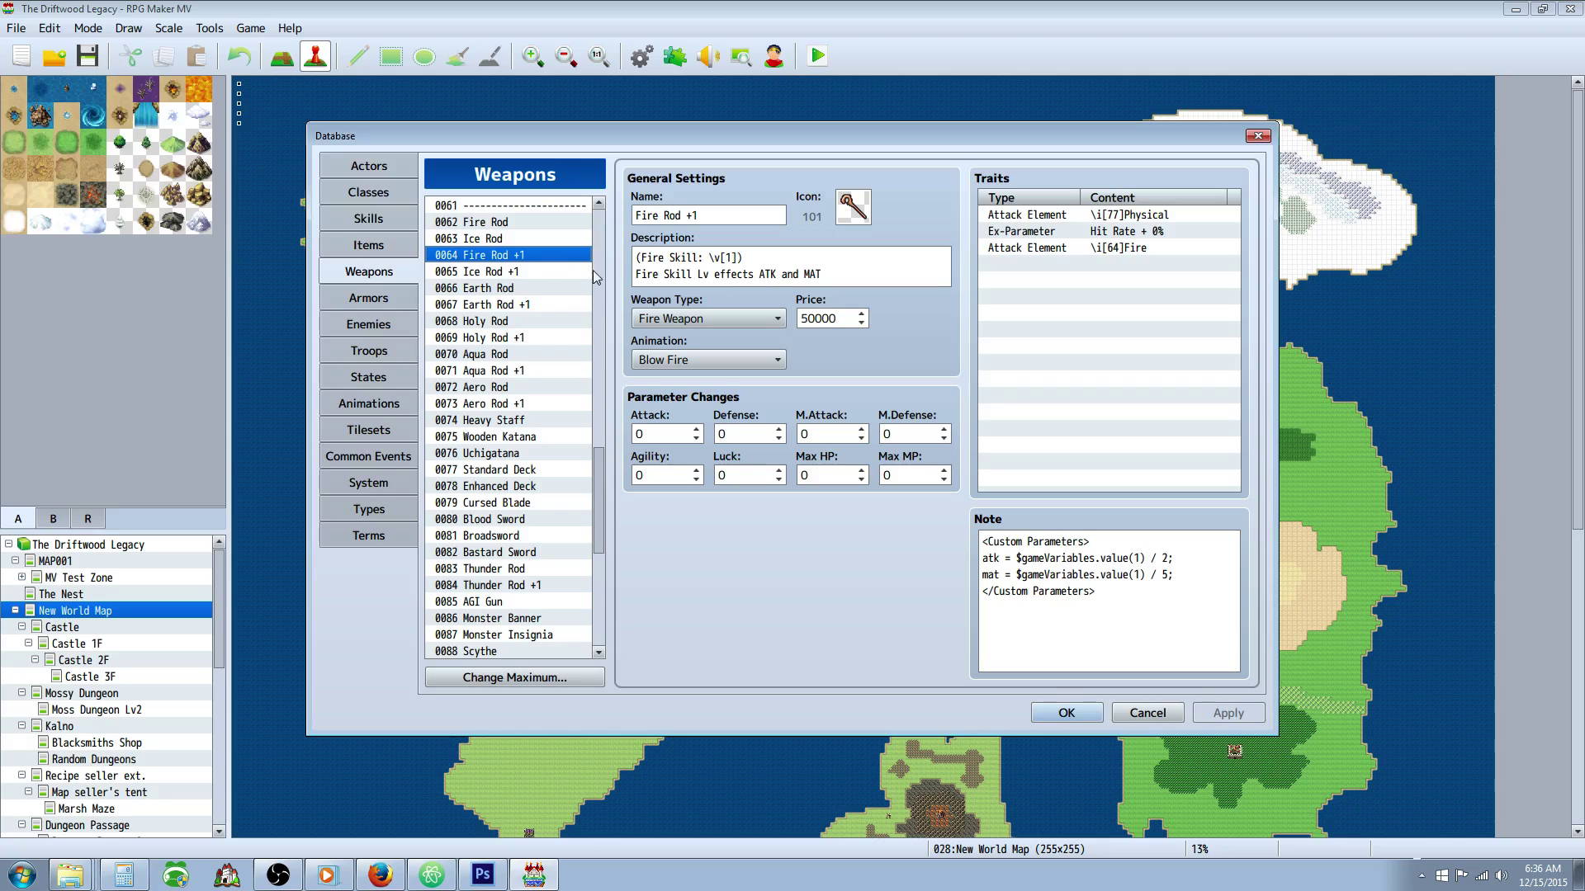
# Step: Highlight Fire Rod +1's atk and mat note lines, compare with Ice Rod +1, and reselect Fire Rod +1
pyautogui.click(1152, 561)
pyautogui.hotkey('ctrl', 'a')
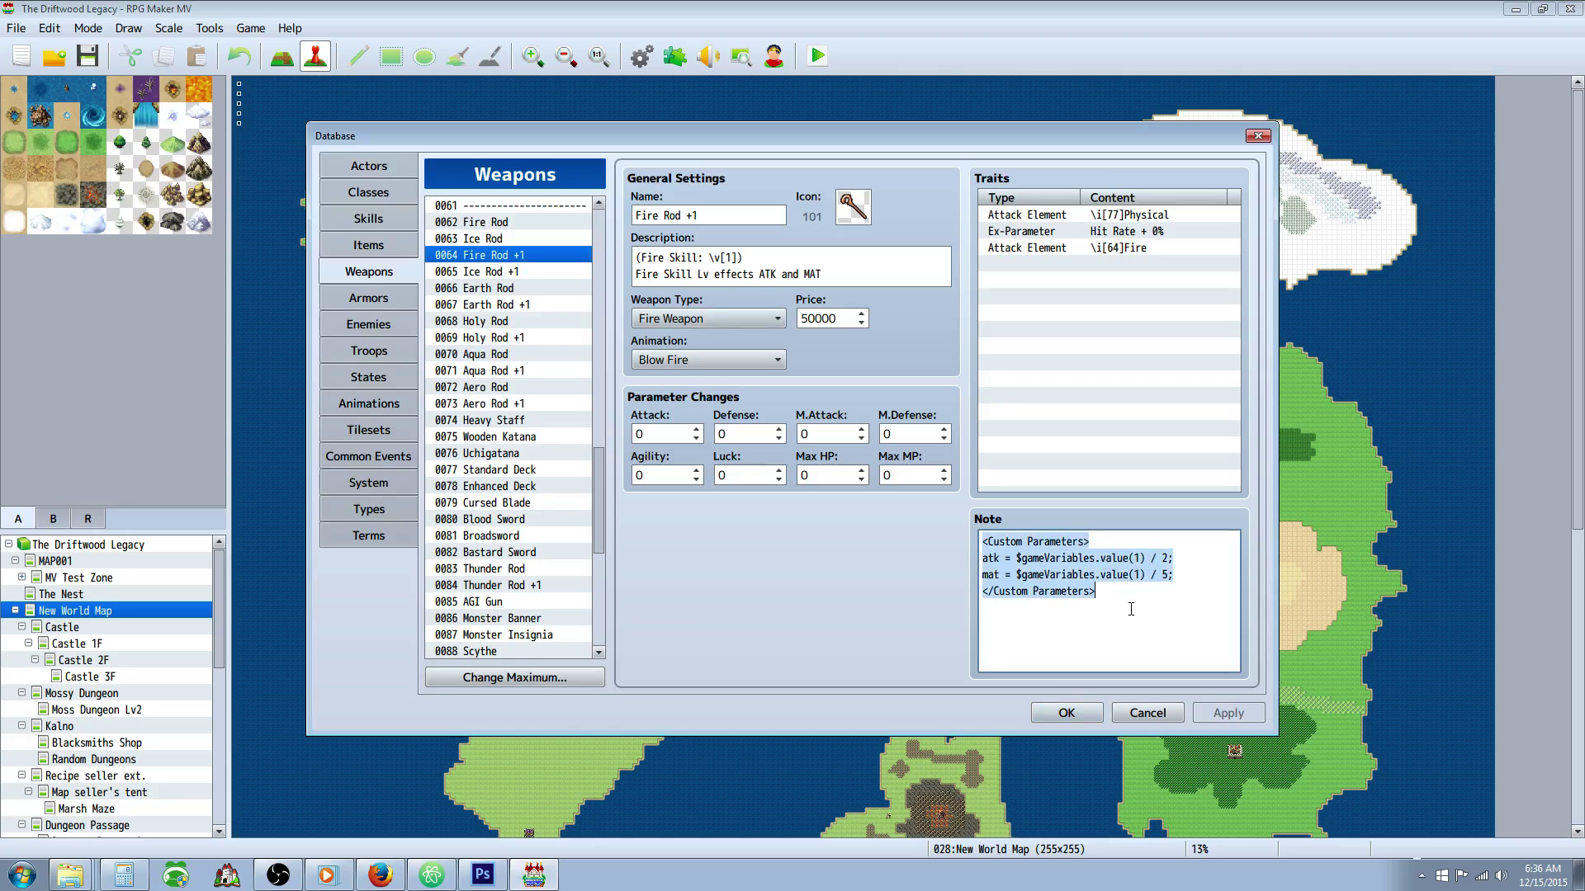
pyautogui.moveTo(1140, 559); pyautogui.dragTo(976, 578)
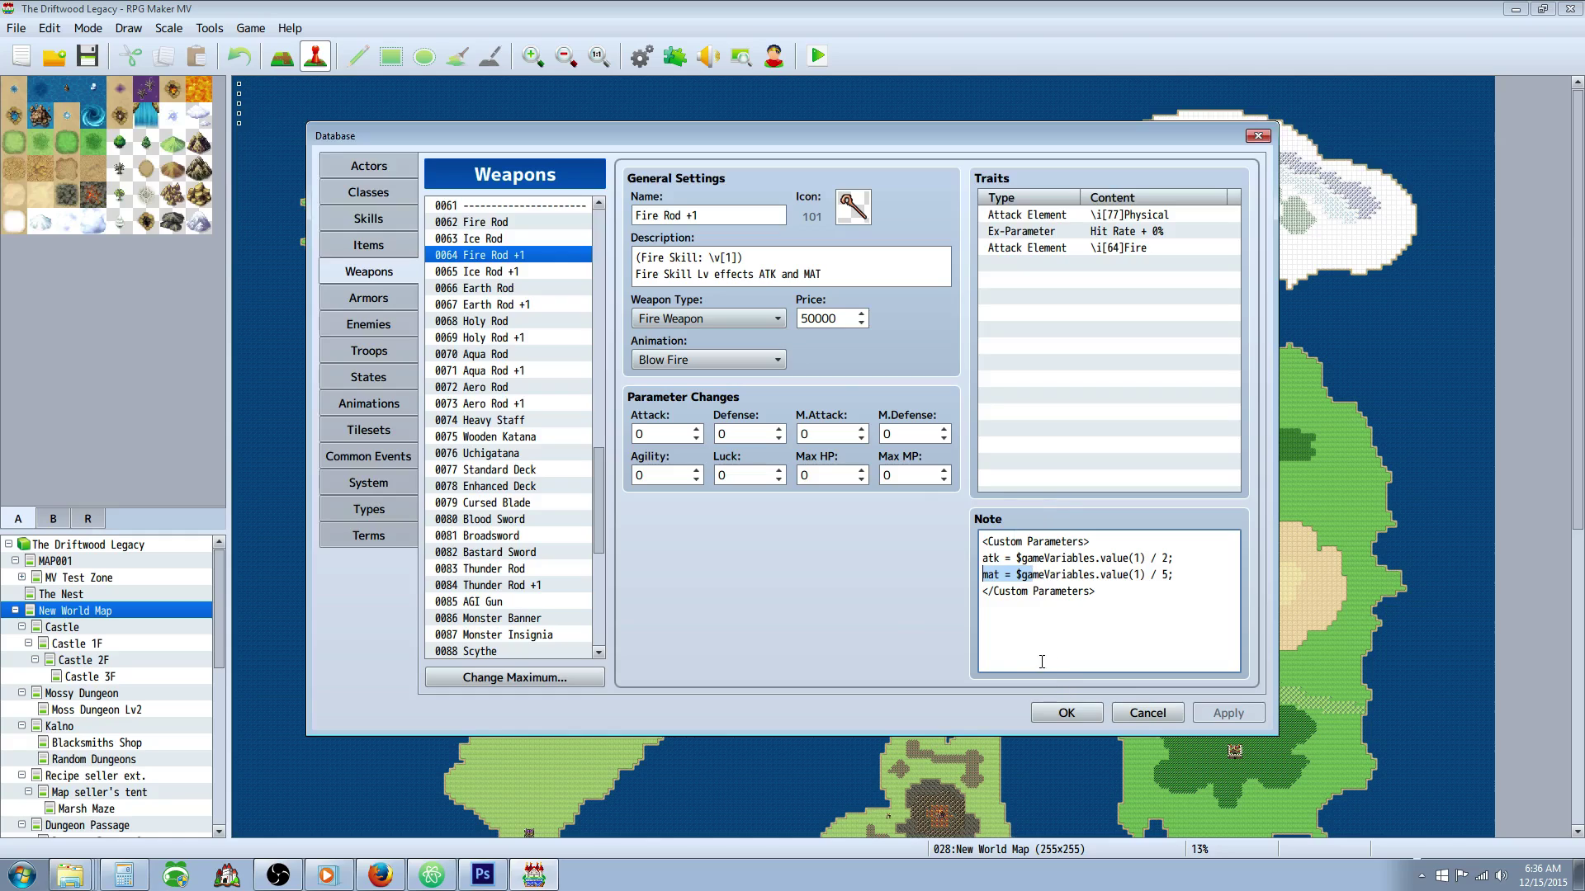
pyautogui.click(526, 273)
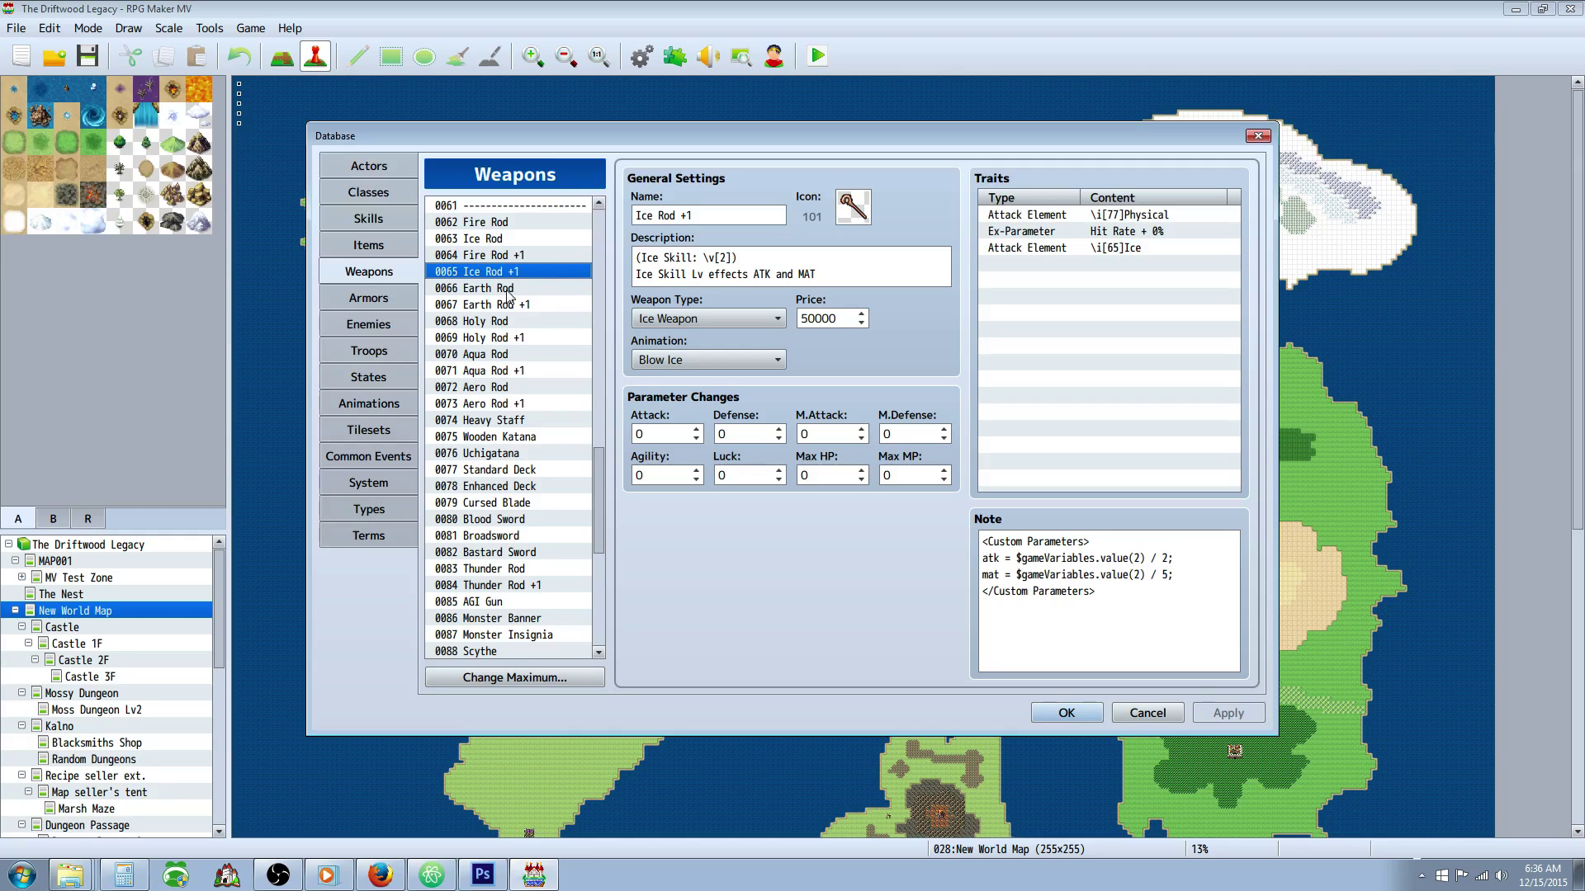
pyautogui.click(528, 258)
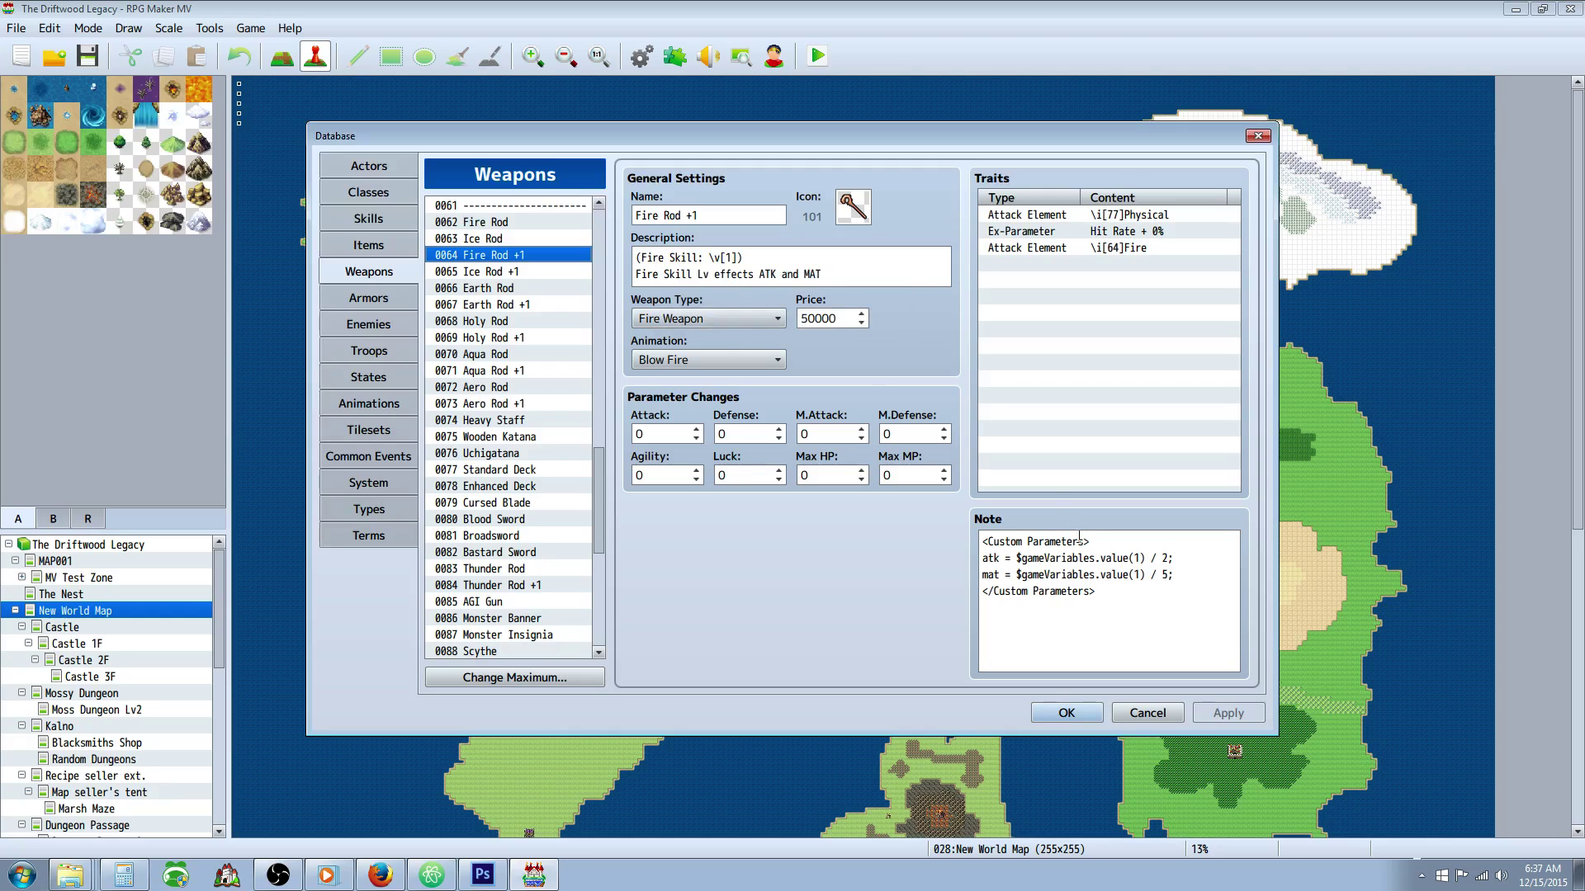
pyautogui.click(1110, 559)
pyautogui.hotkey('ctrl', 'a')
pyautogui.moveTo(1173, 559); pyautogui.dragTo(982, 559)
pyautogui.moveTo(1192, 575); pyautogui.dragTo(982, 575)
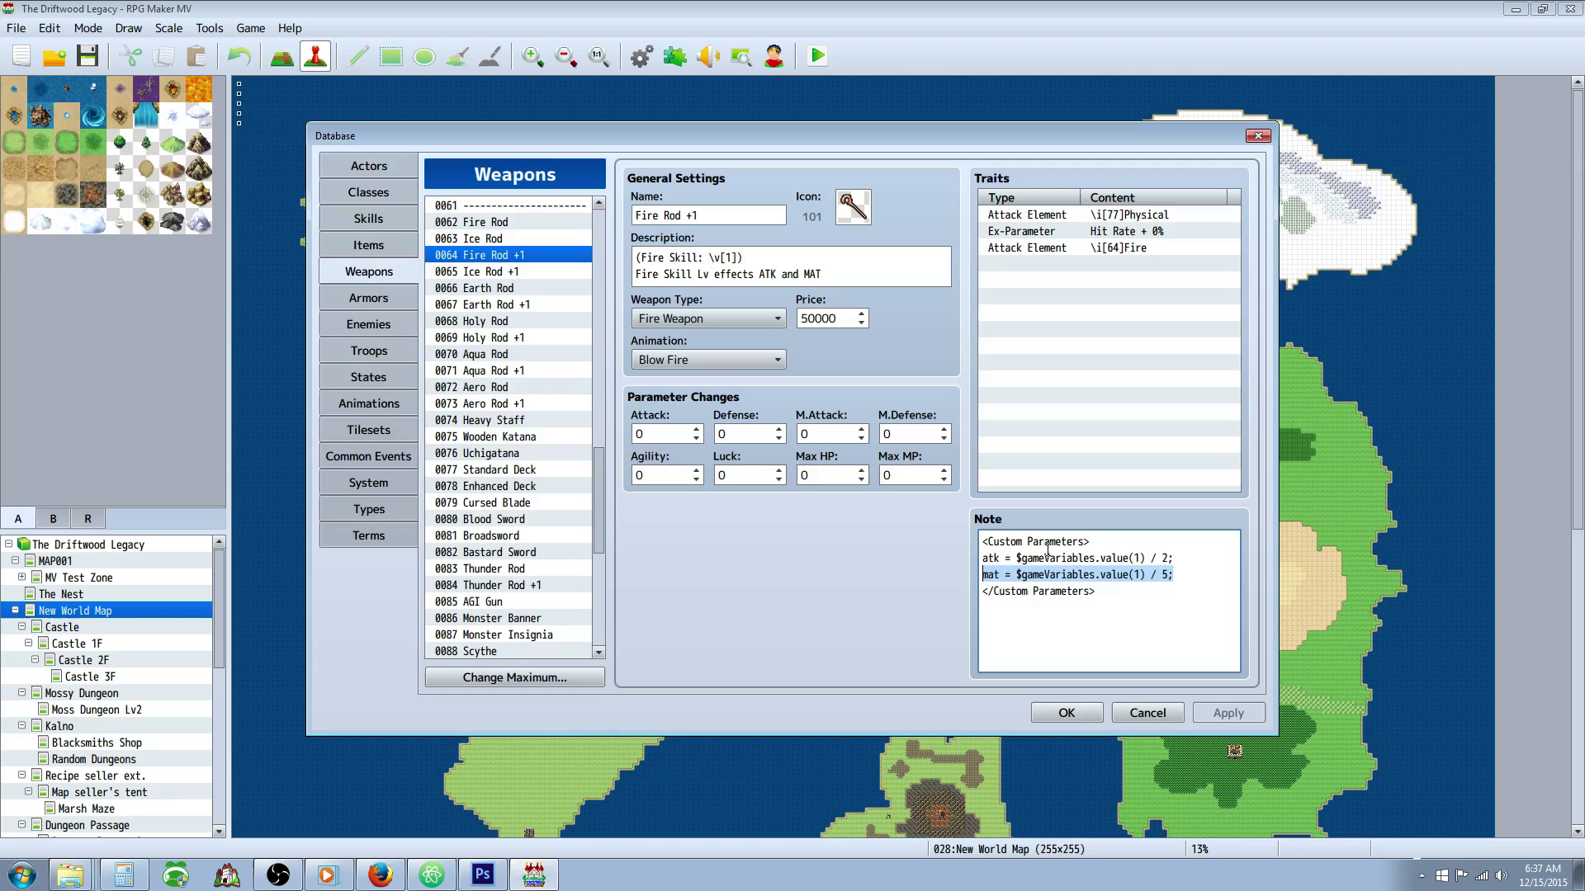
pyautogui.click(989, 559)
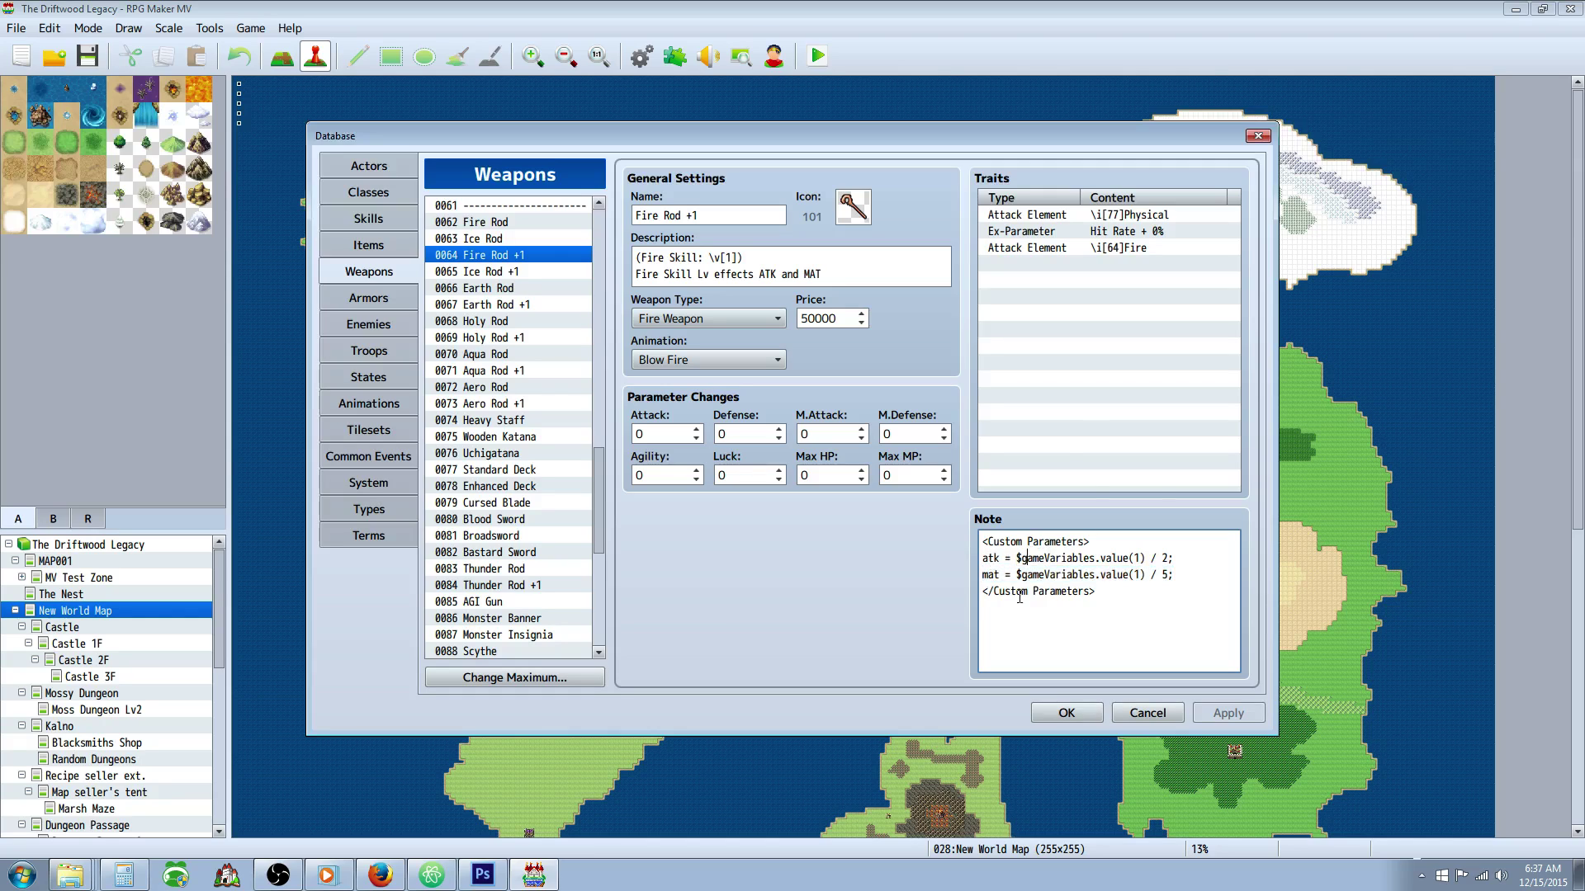
pyautogui.moveTo(1098, 541); pyautogui.dragTo(1024, 542)
pyautogui.click(1039, 557)
pyautogui.click(1084, 250)
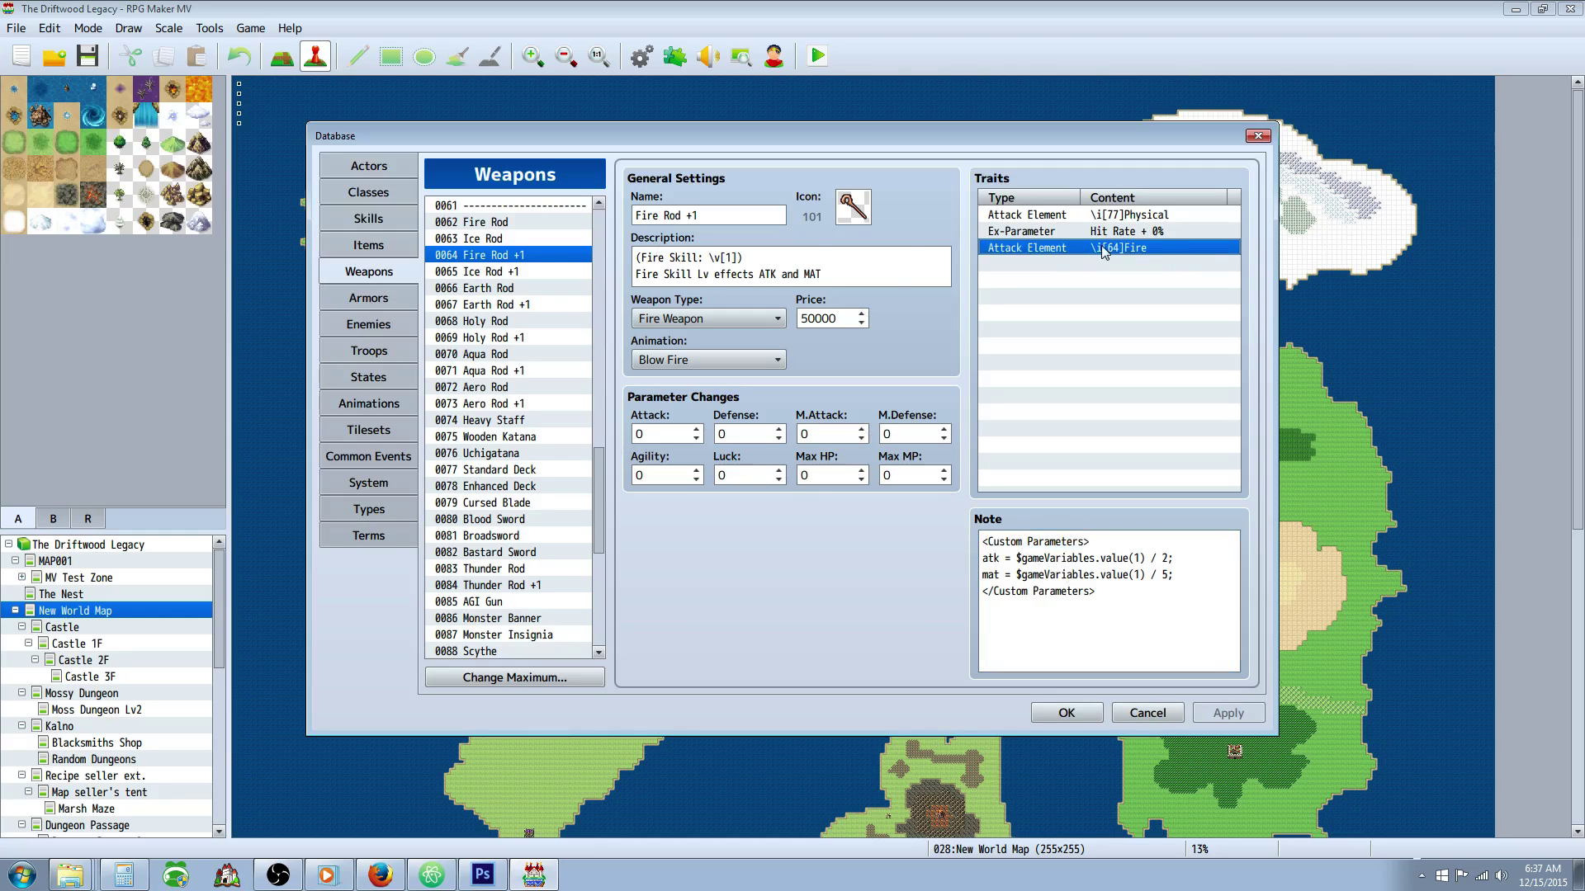
pyautogui.click(503, 273)
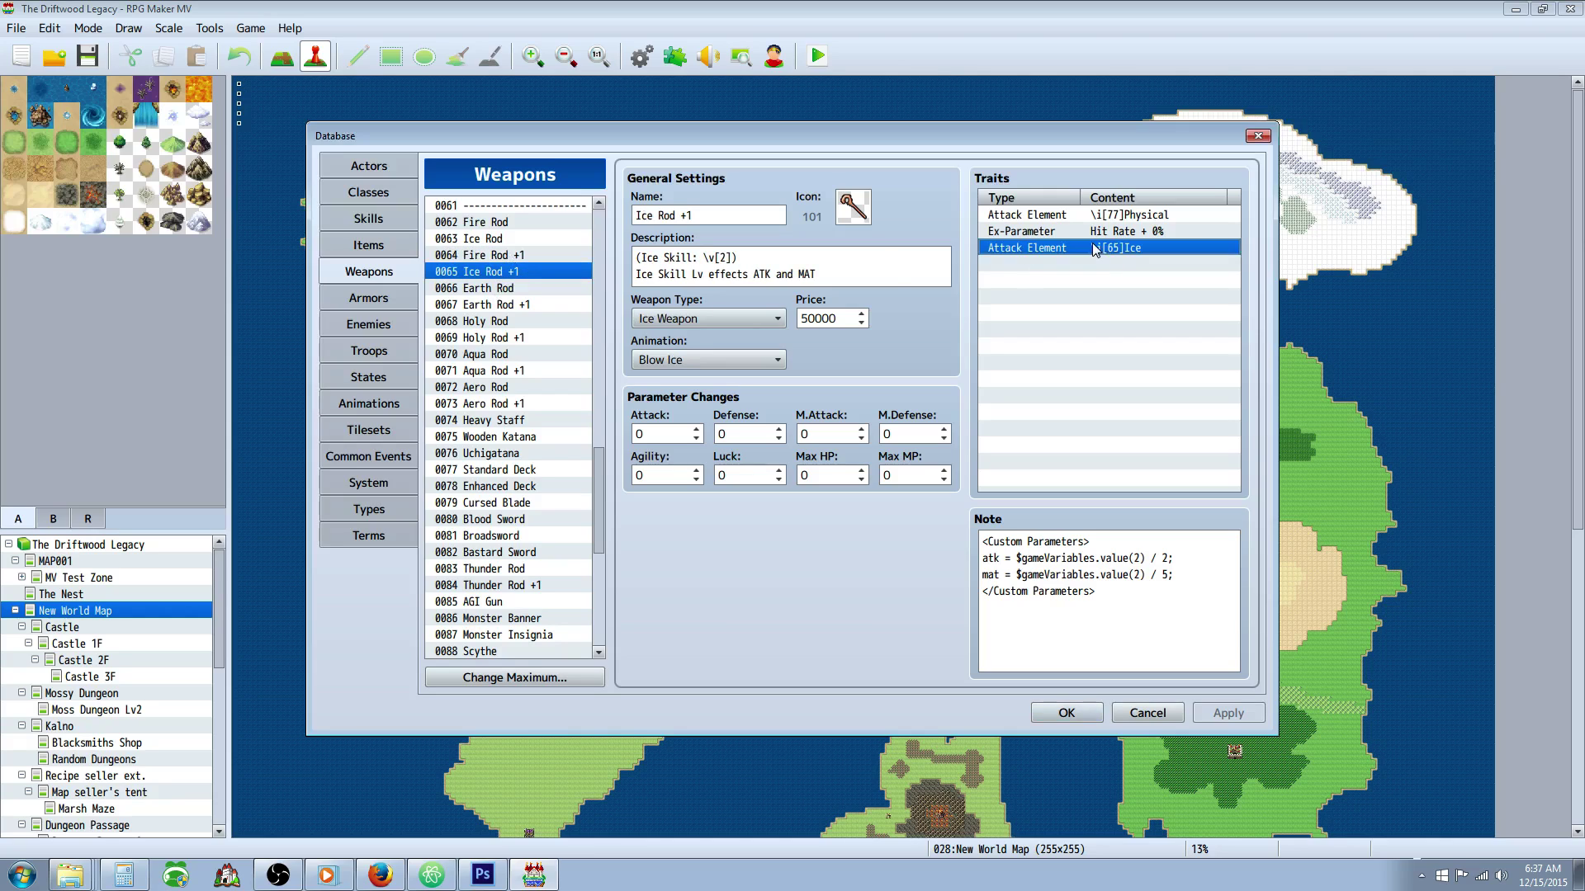
pyautogui.click(582, 303)
pyautogui.click(1082, 249)
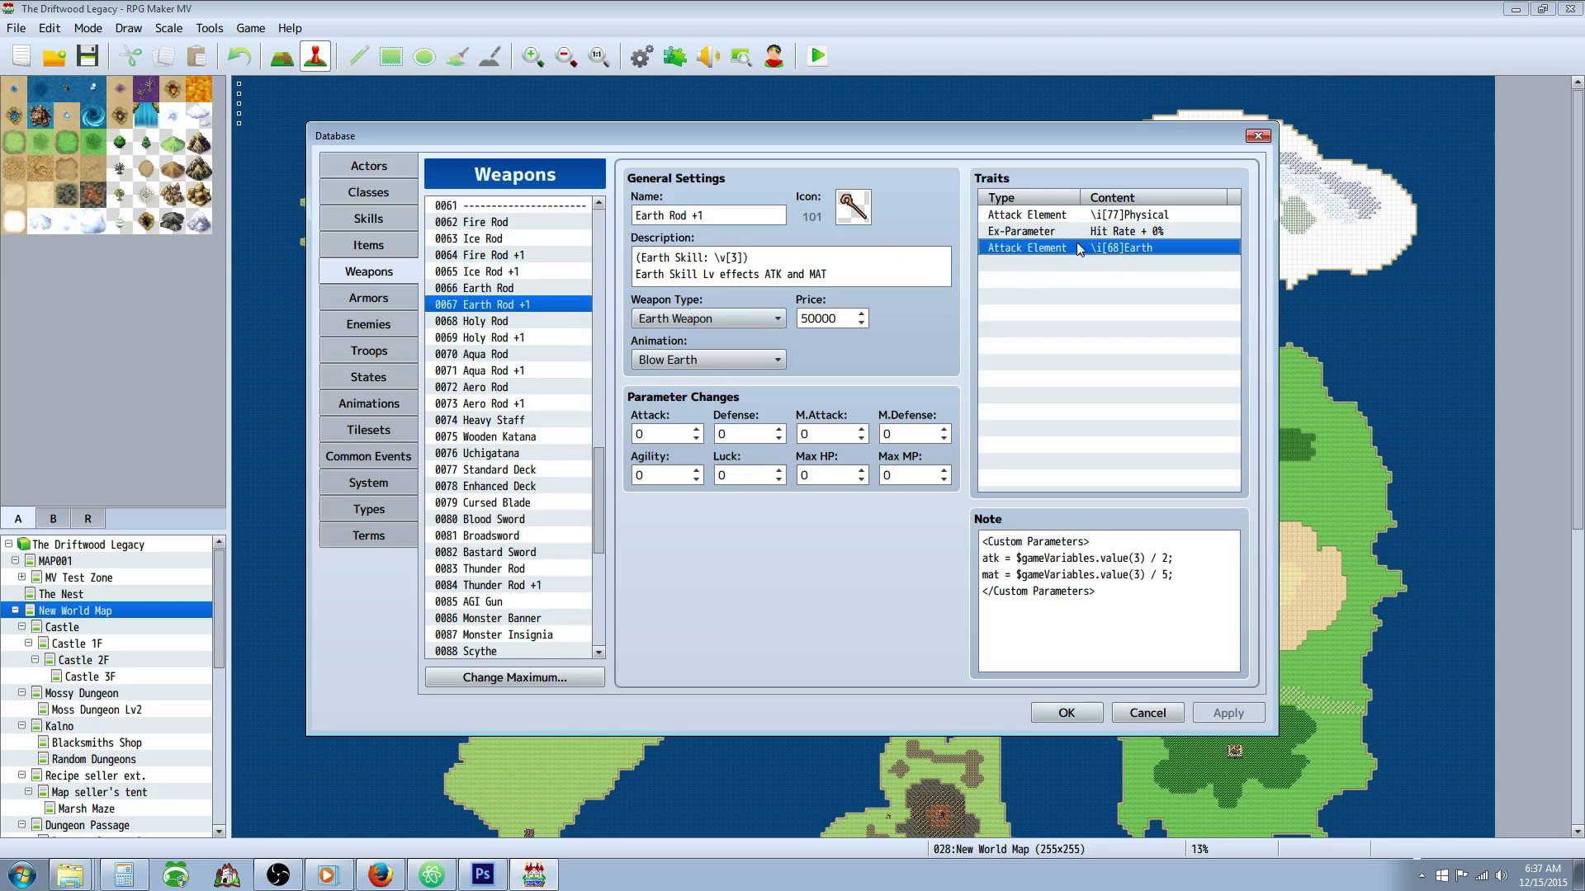
pyautogui.click(1104, 217)
pyautogui.click(1098, 249)
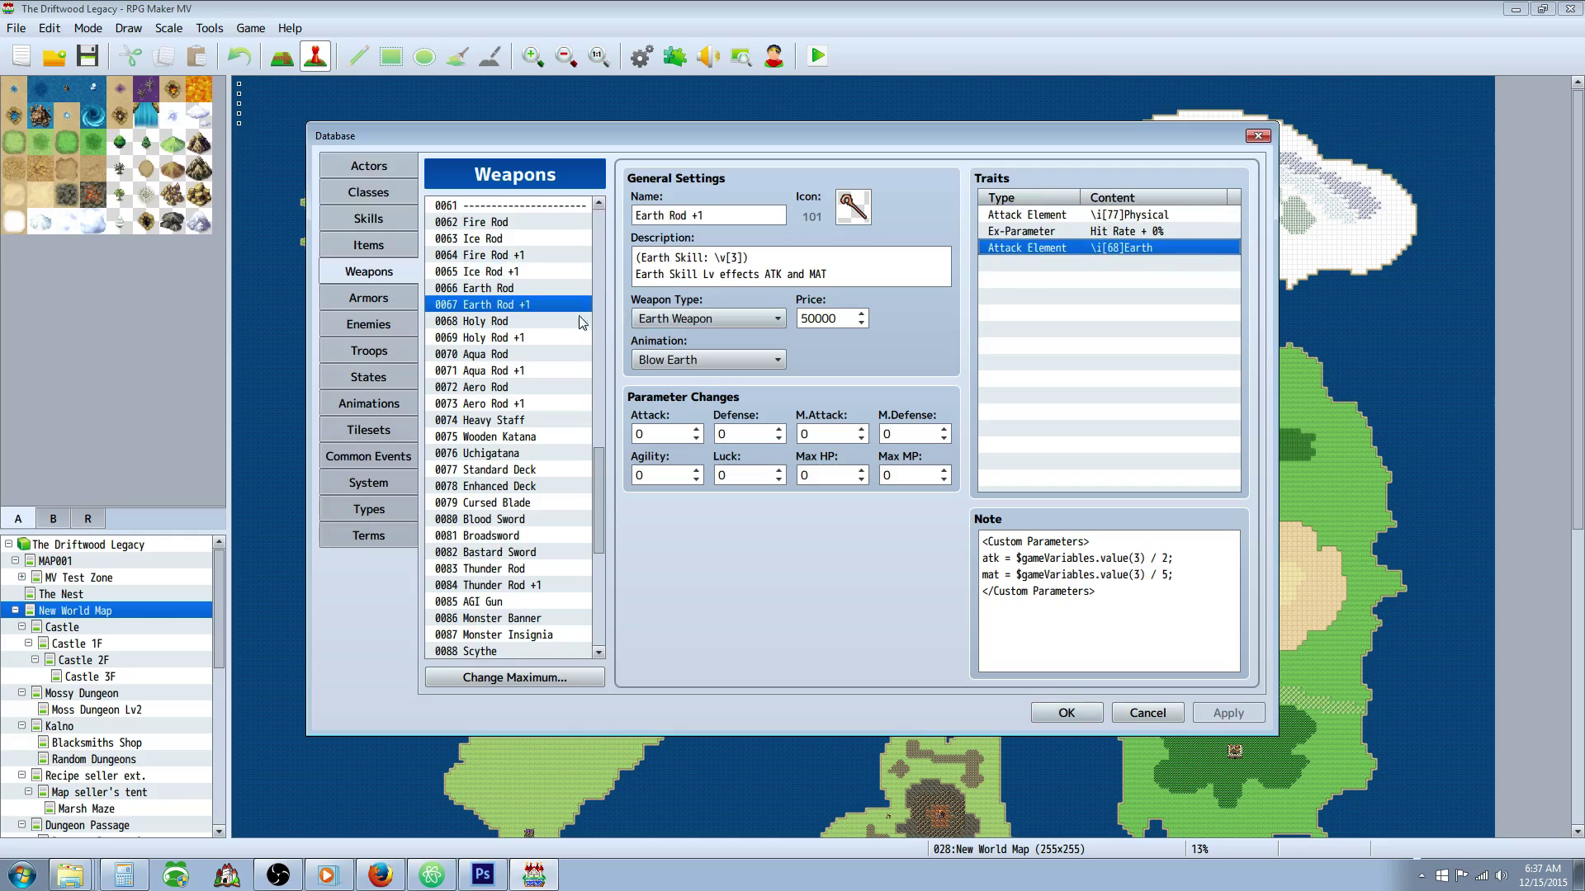
pyautogui.click(1109, 548)
pyautogui.click(549, 257)
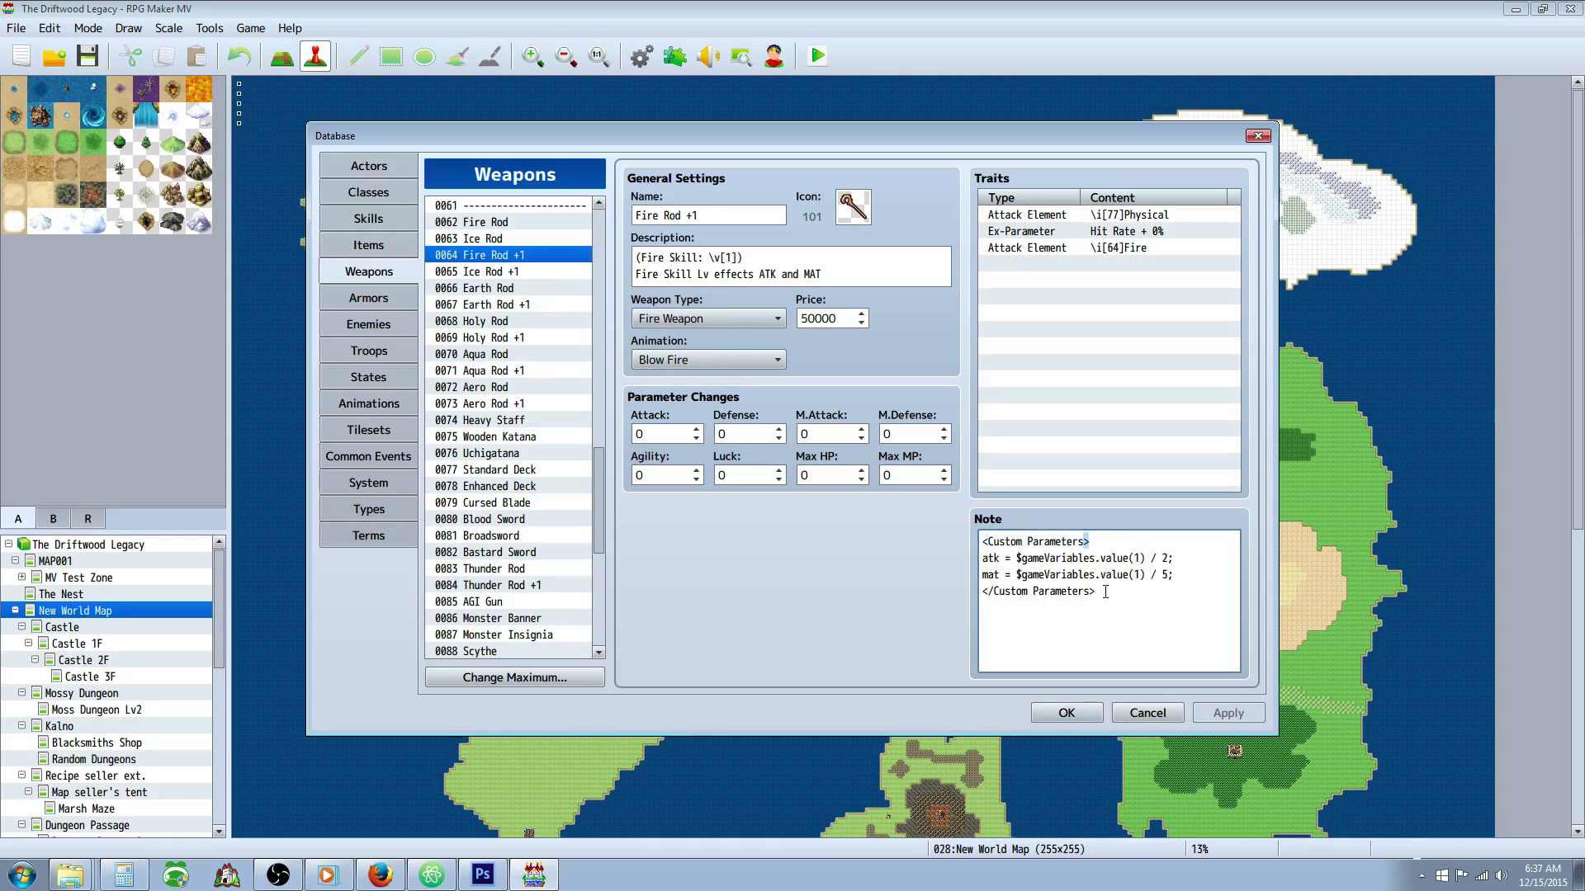
pyautogui.click(1085, 540)
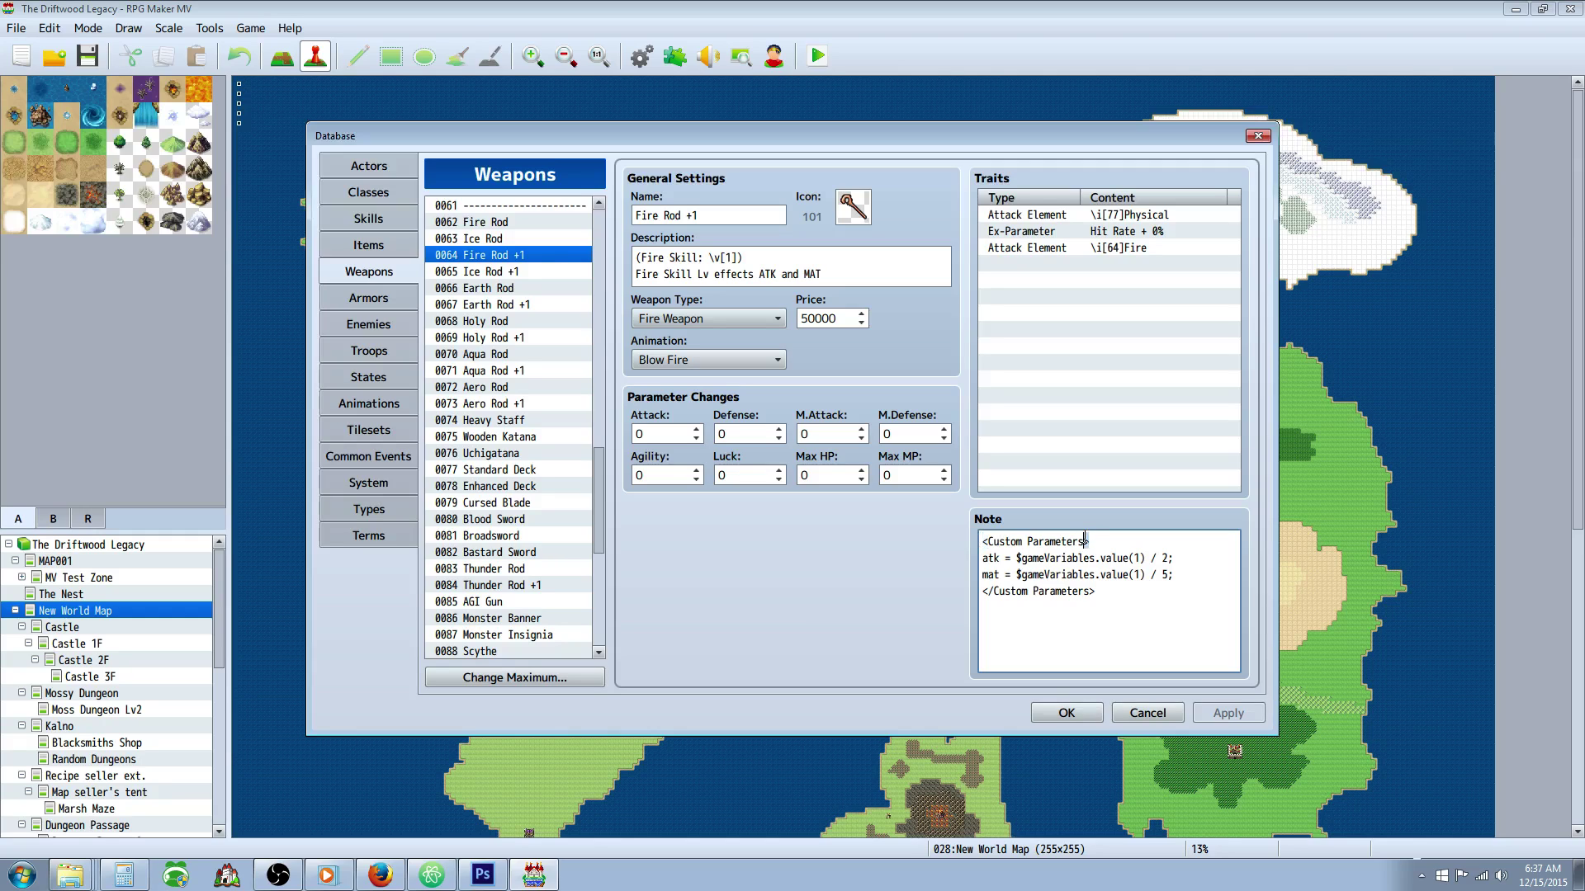
pyautogui.click(983, 541)
pyautogui.moveTo(1045, 558); pyautogui.dragTo(998, 556)
pyautogui.click(1007, 560)
pyautogui.moveTo(983, 559); pyautogui.dragTo(1004, 558)
pyautogui.click(1012, 559)
pyautogui.moveTo(1018, 558); pyautogui.dragTo(1145, 552)
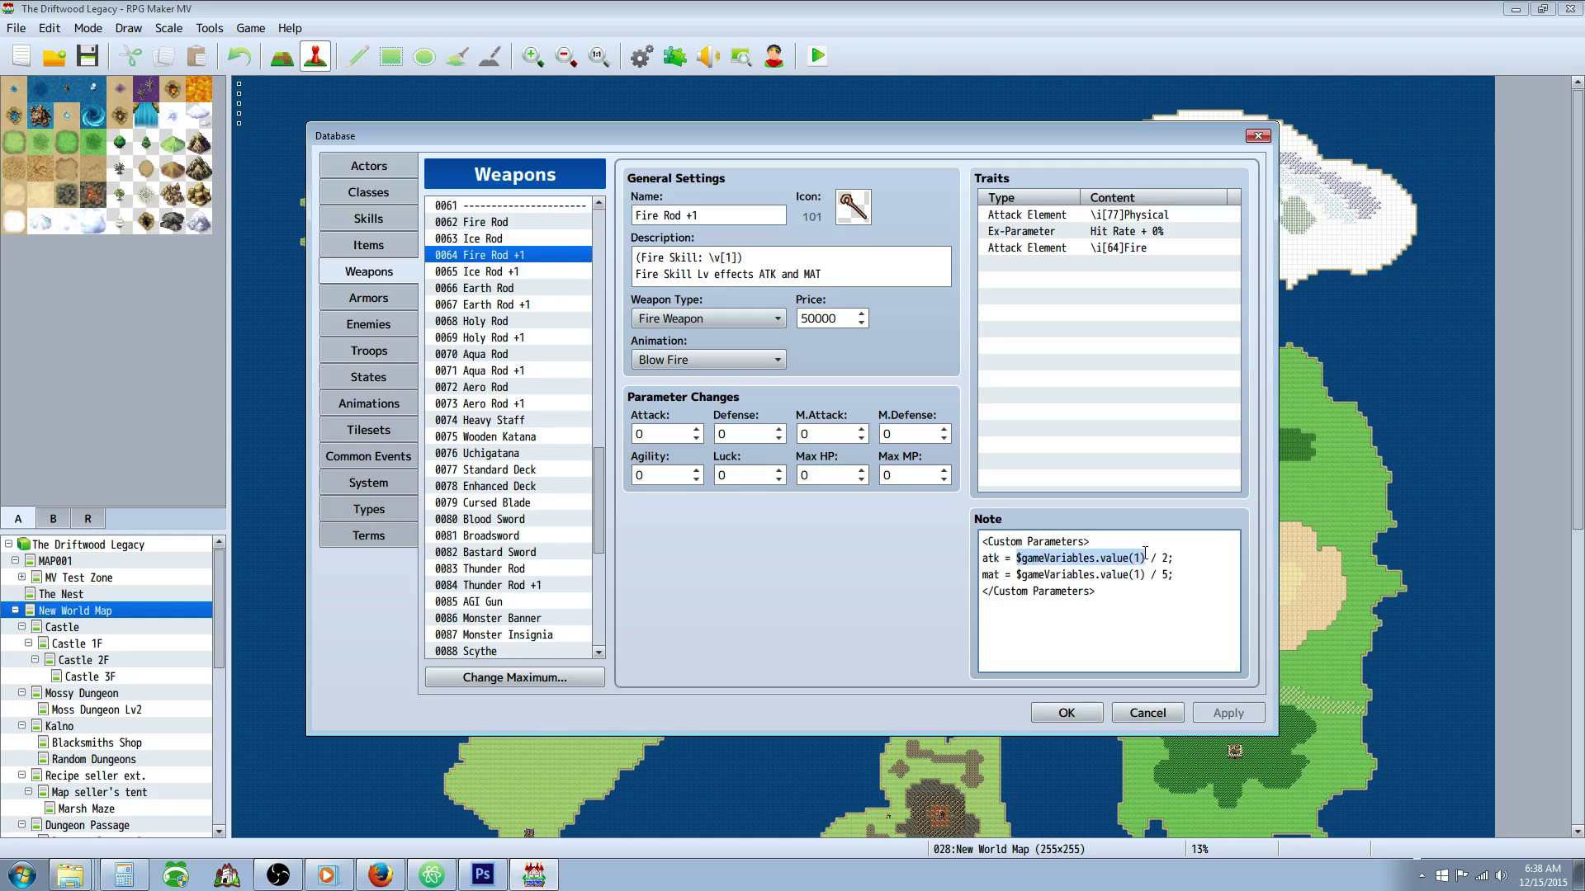
pyautogui.click(1029, 558)
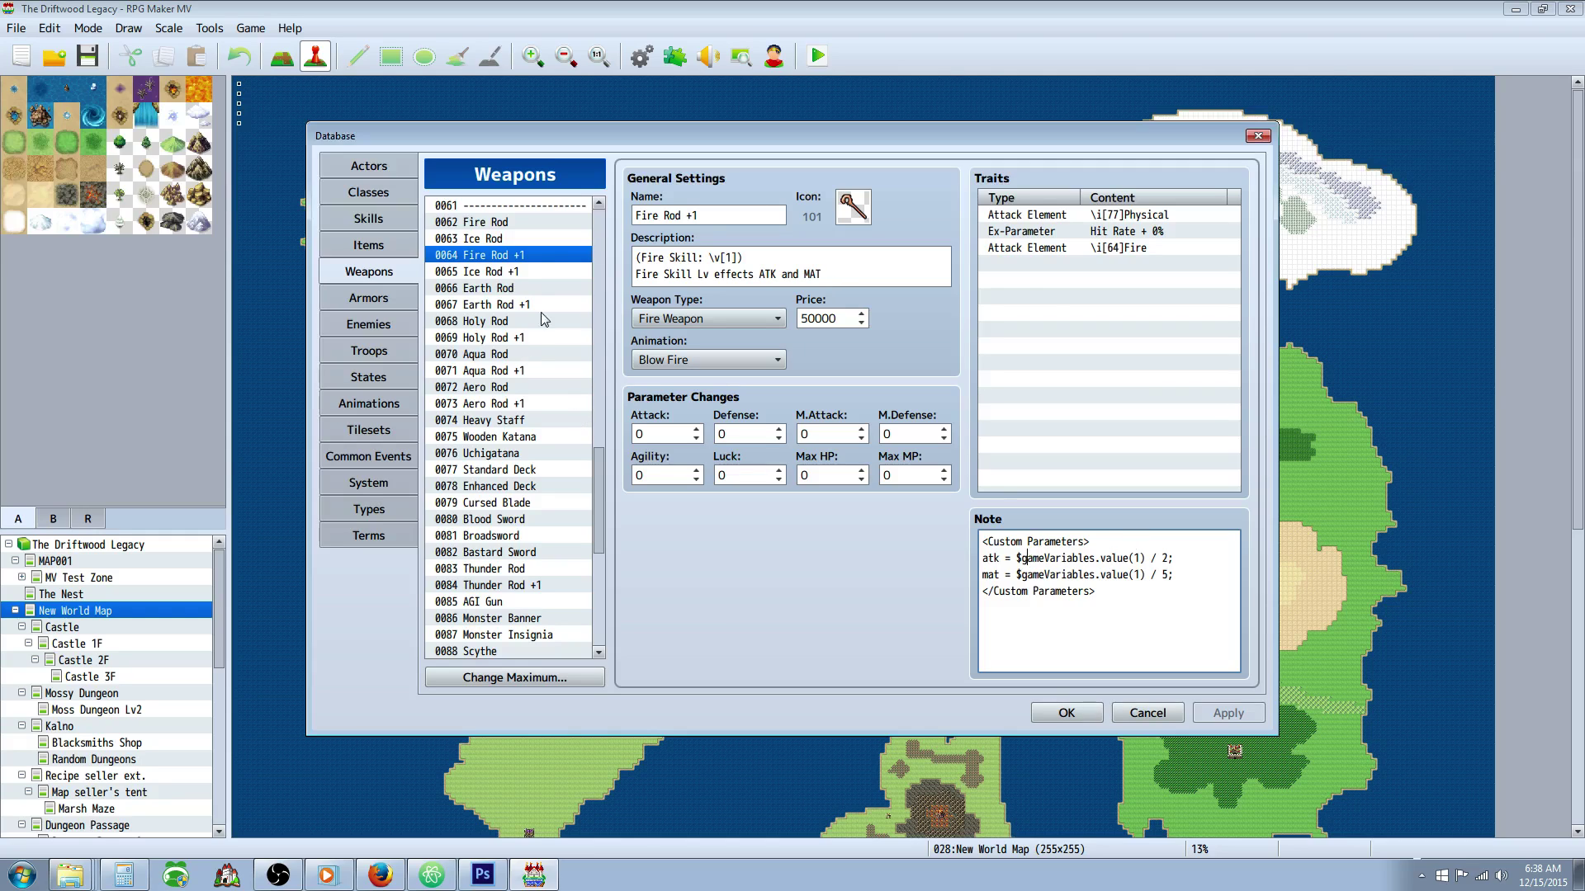
pyautogui.click(1026, 559)
pyautogui.click(517, 273)
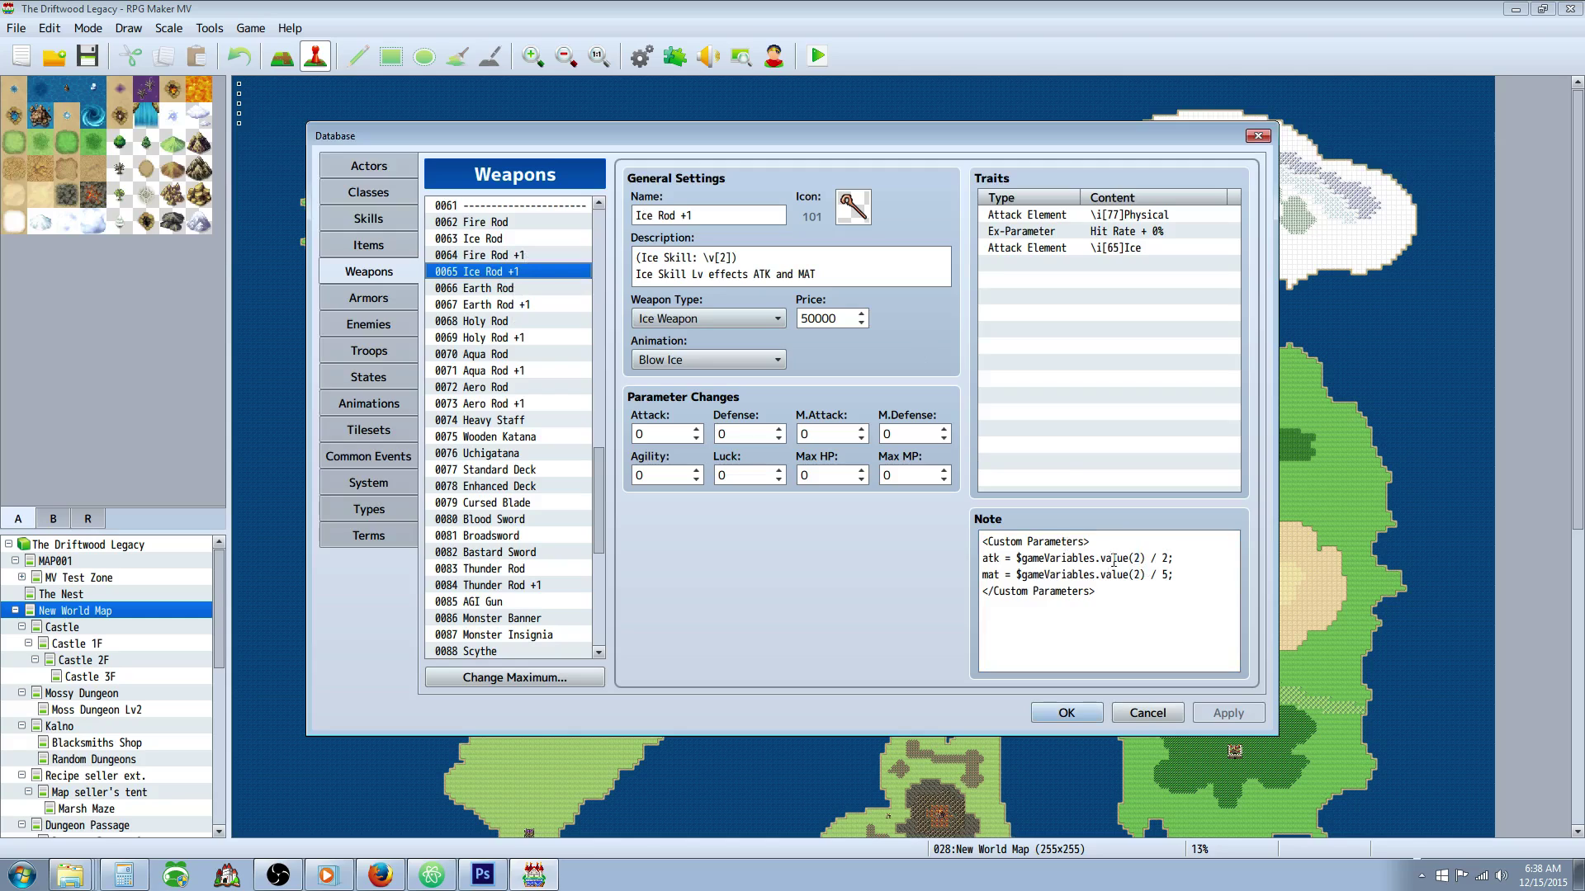
pyautogui.hotkey('ctrl', 'a')
pyautogui.click(463, 304)
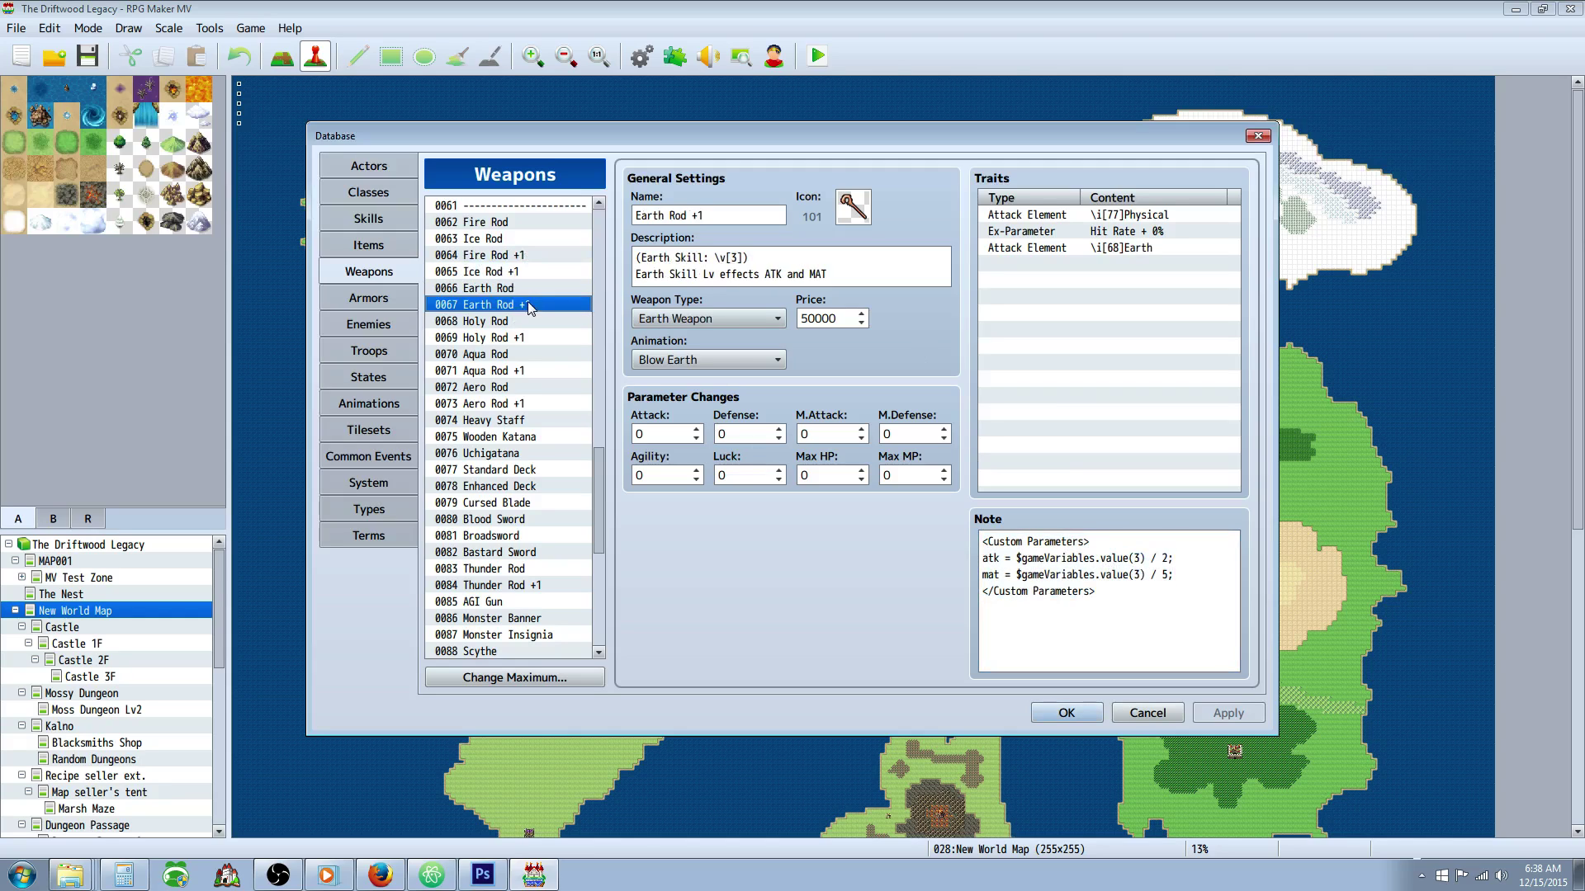
pyautogui.hotkey('ctrl', 'a')
pyautogui.keyDown('shift'); pyautogui.click(1122, 553); pyautogui.keyUp('shift')
pyautogui.click(530, 256)
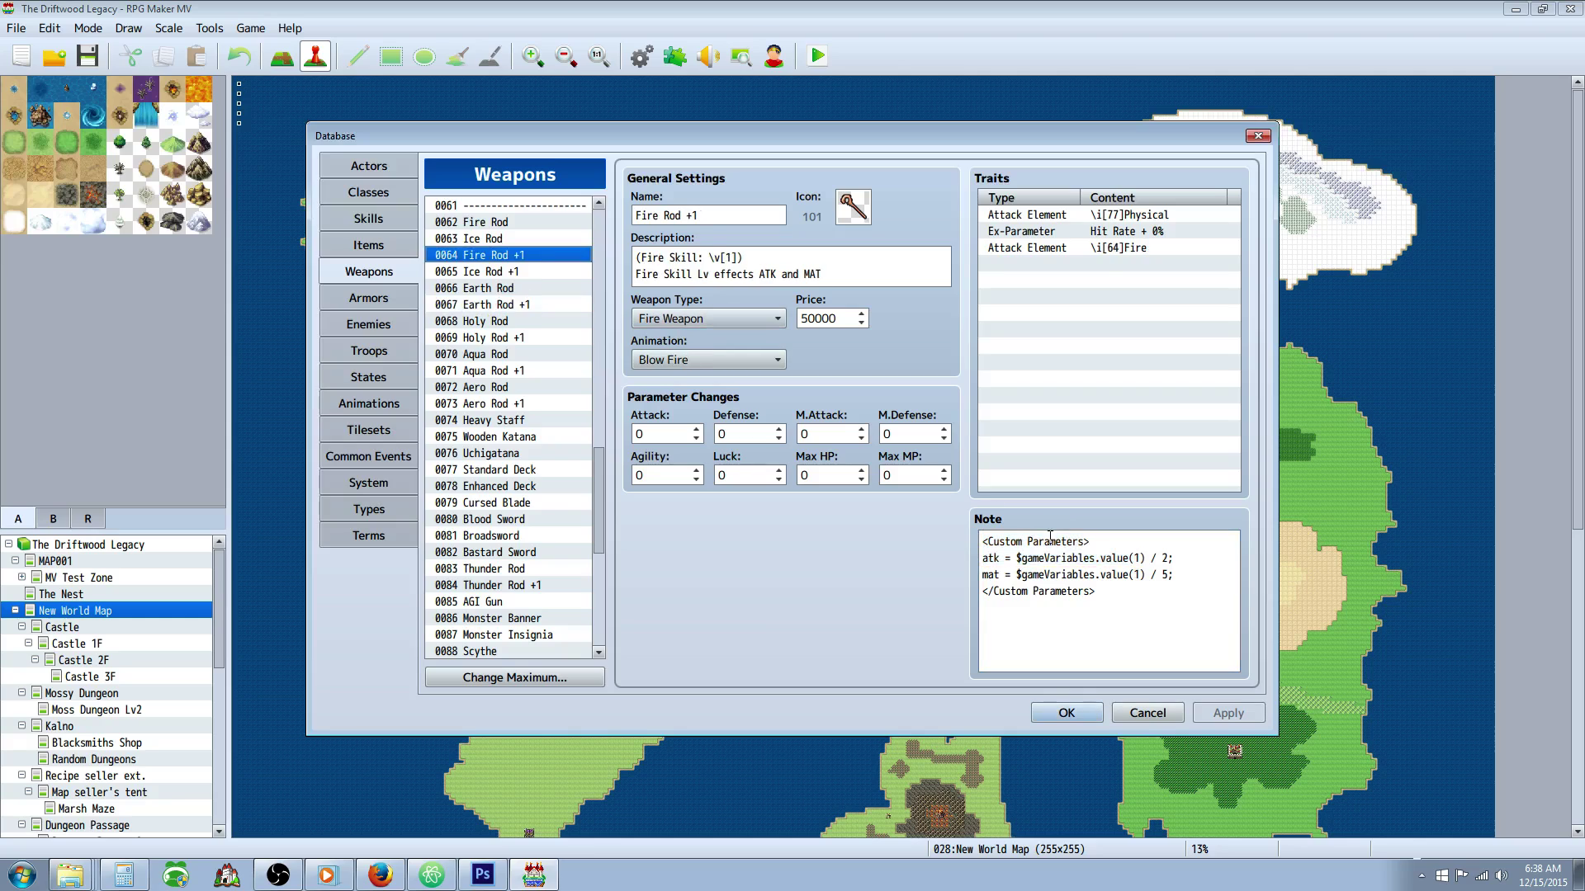
pyautogui.keyDown('shift'); pyautogui.click(1154, 564); pyautogui.keyUp('shift')
pyautogui.click(1151, 556)
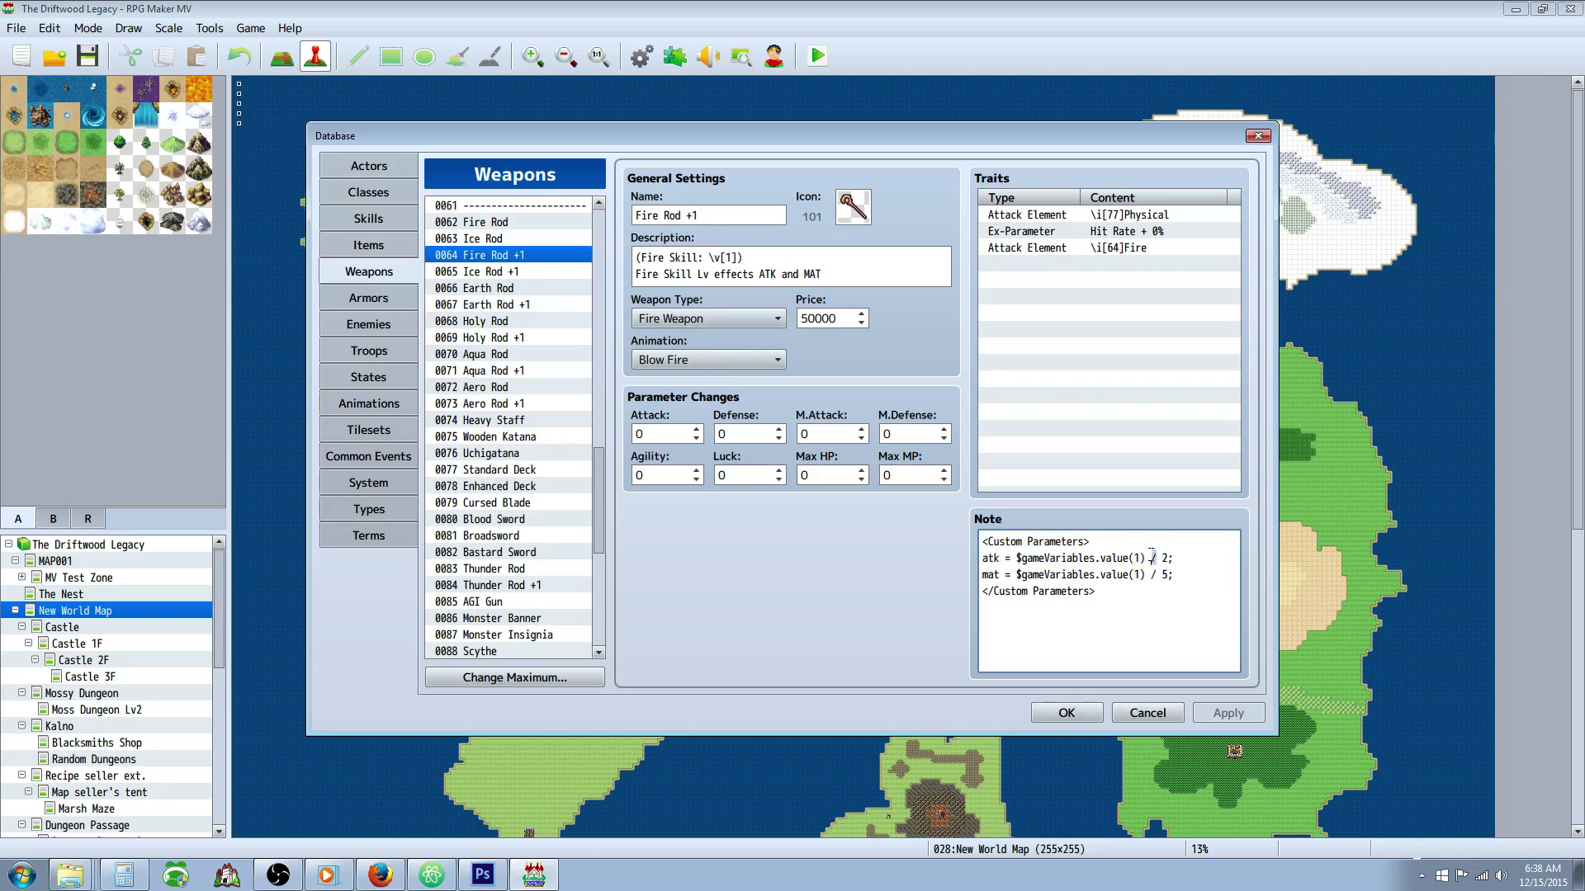
pyautogui.moveTo(1145, 558); pyautogui.dragTo(1017, 556)
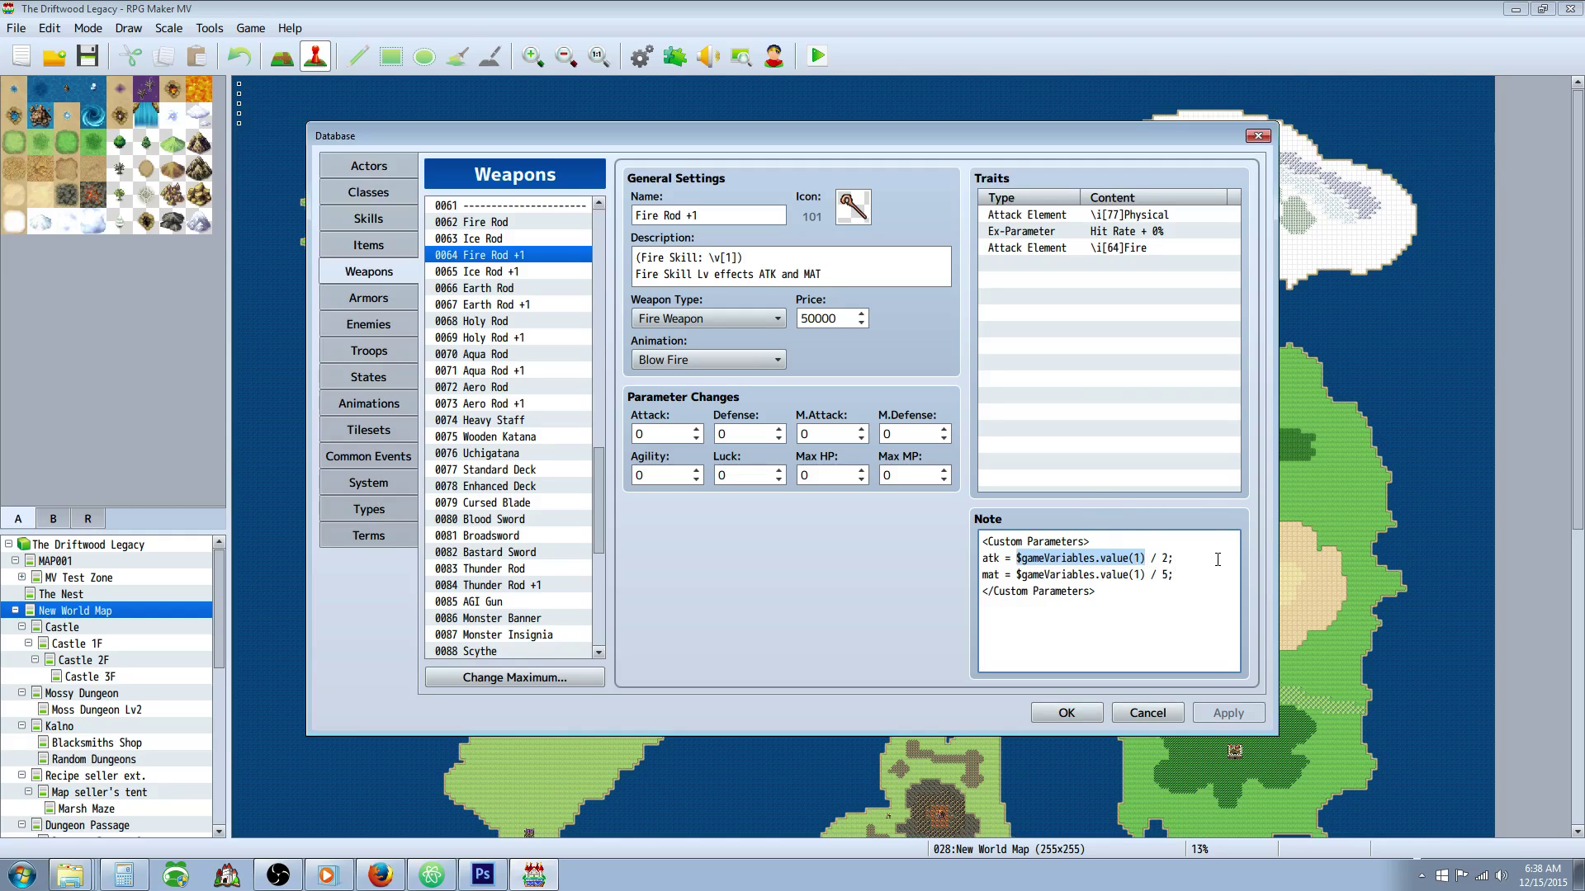
pyautogui.click(1162, 560)
pyautogui.moveTo(1176, 558); pyautogui.dragTo(988, 555)
pyautogui.moveTo(1166, 558); pyautogui.dragTo(1155, 557)
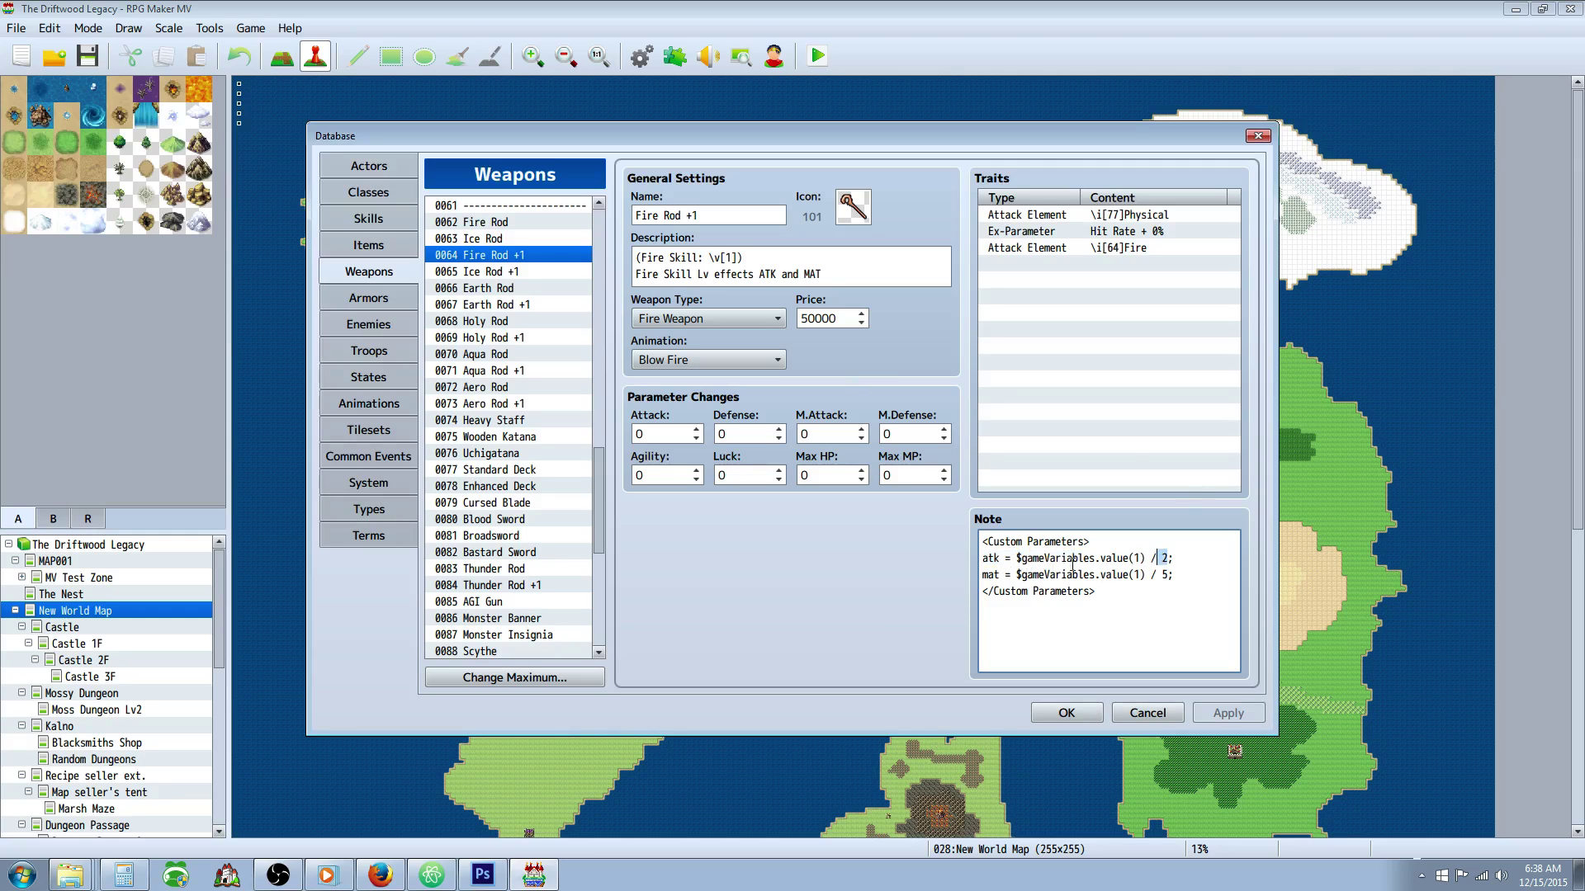
pyautogui.doubleClick(1000, 557)
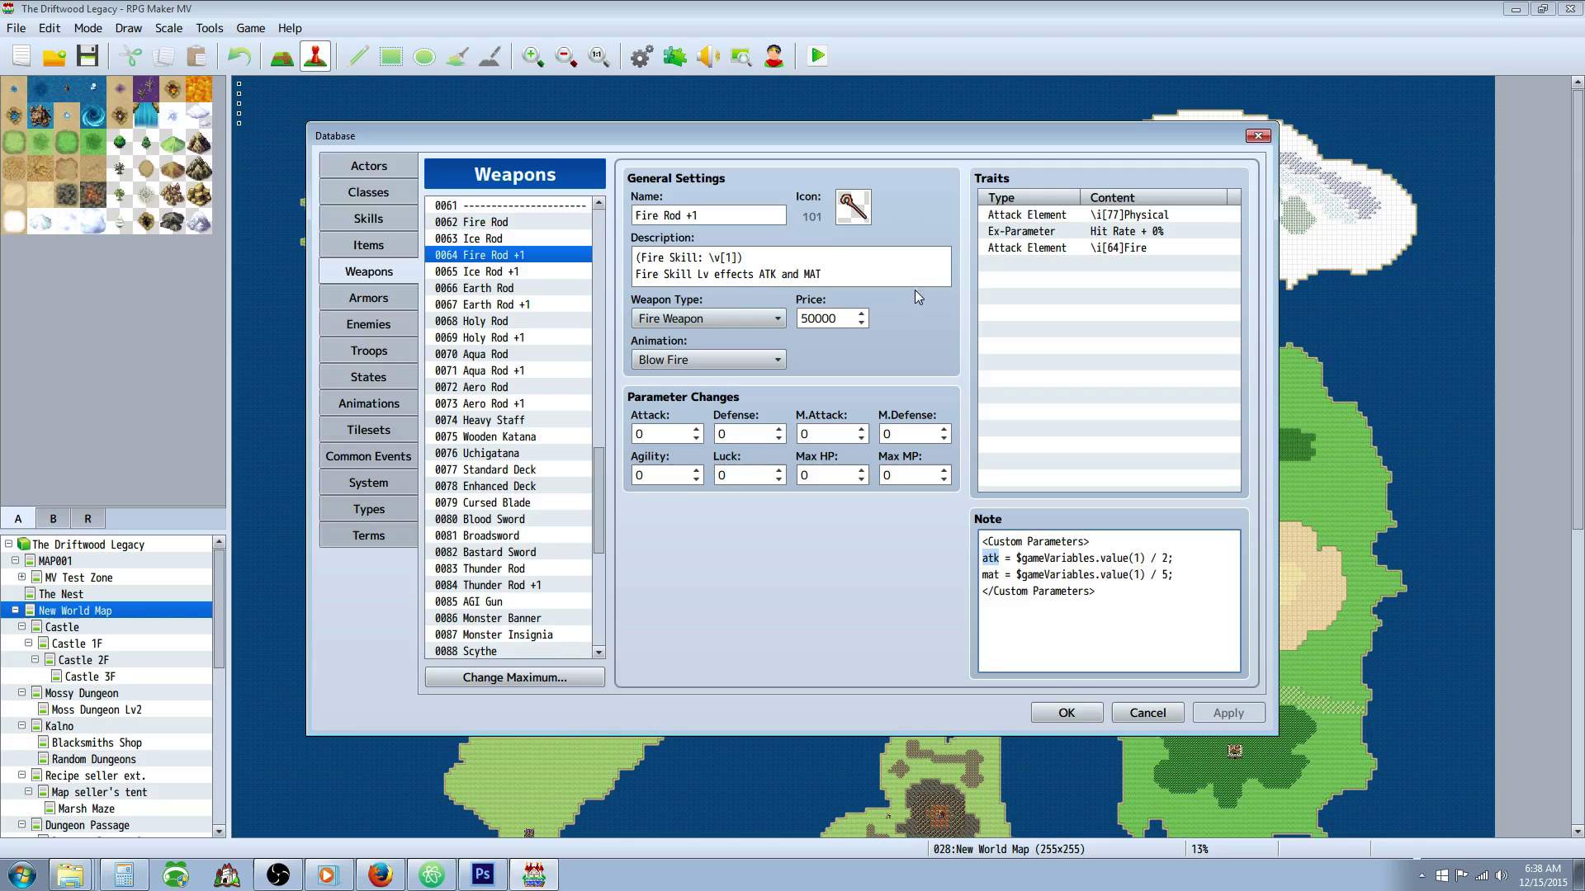